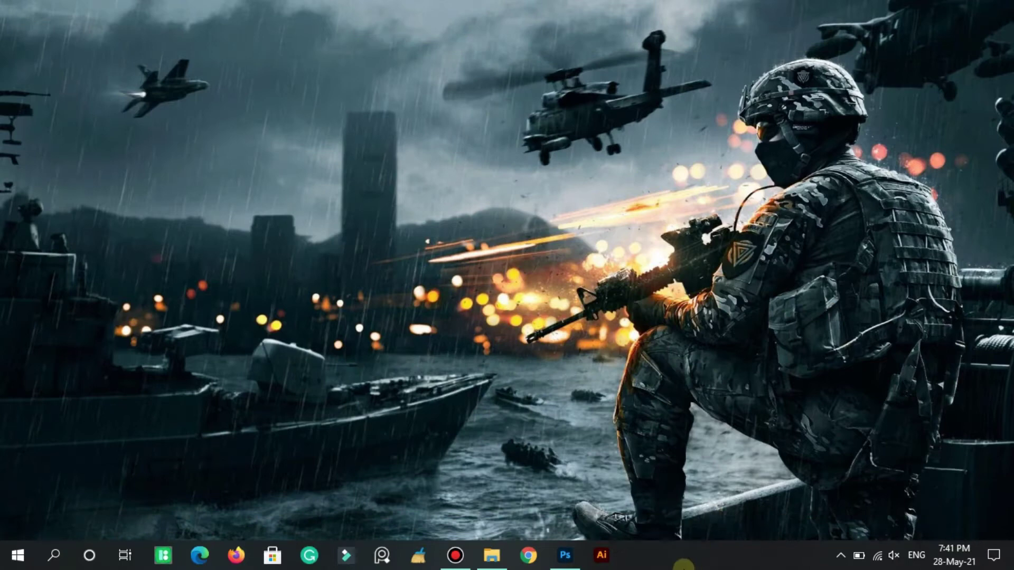
Create a new 12 × 14 inch, 300 ppi portrait document
click(567, 558)
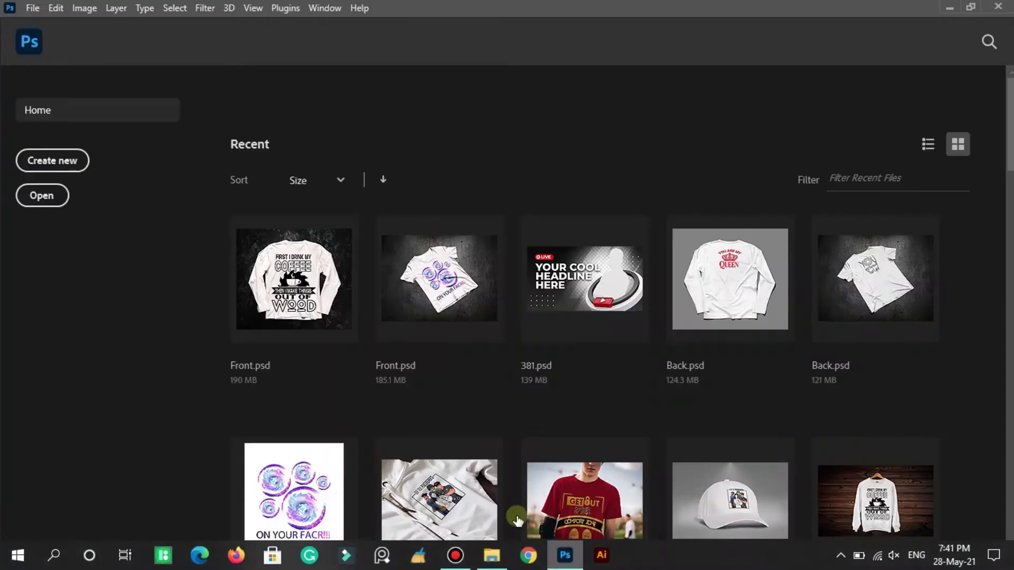
click(44, 166)
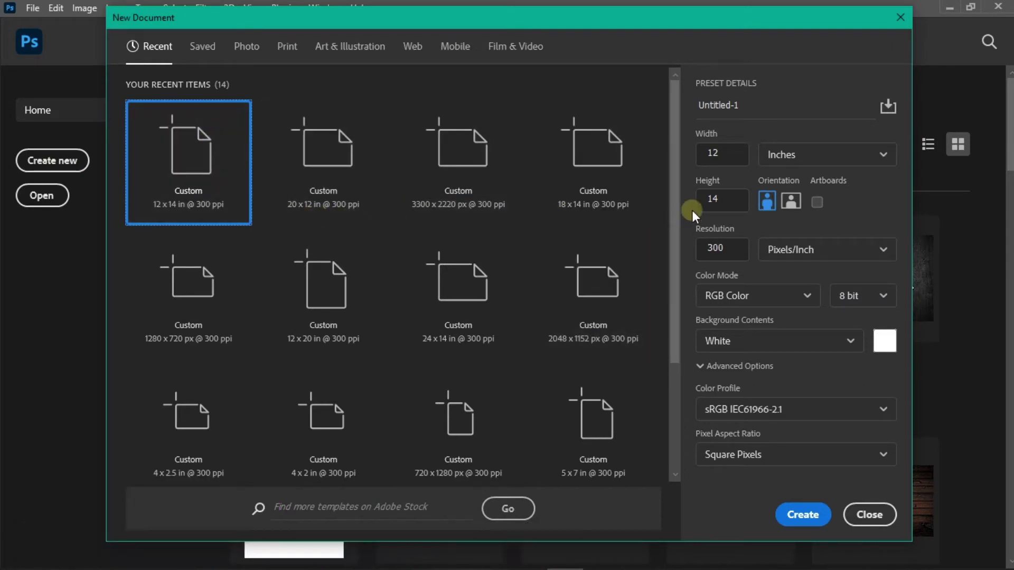
click(728, 159)
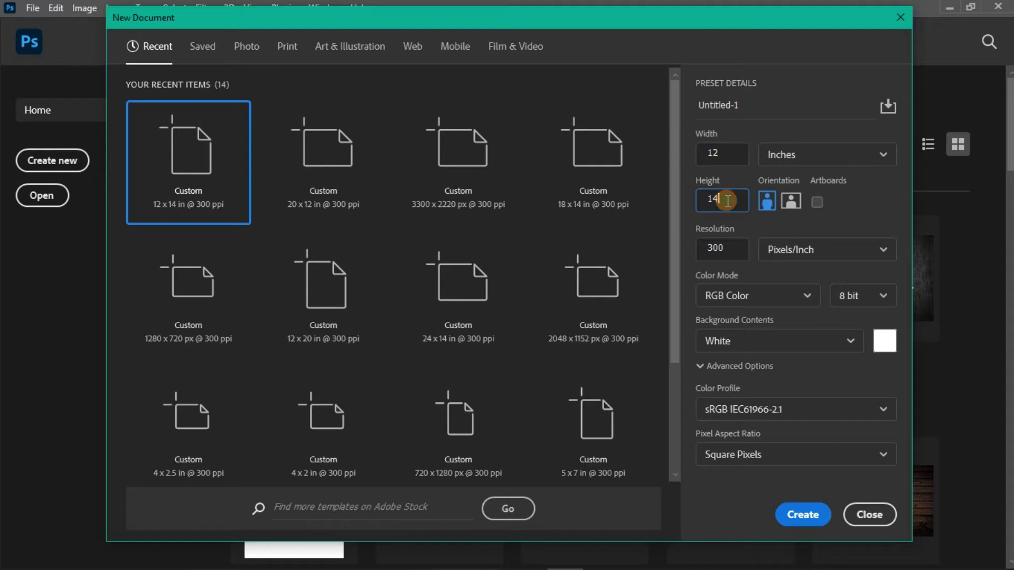
click(802, 513)
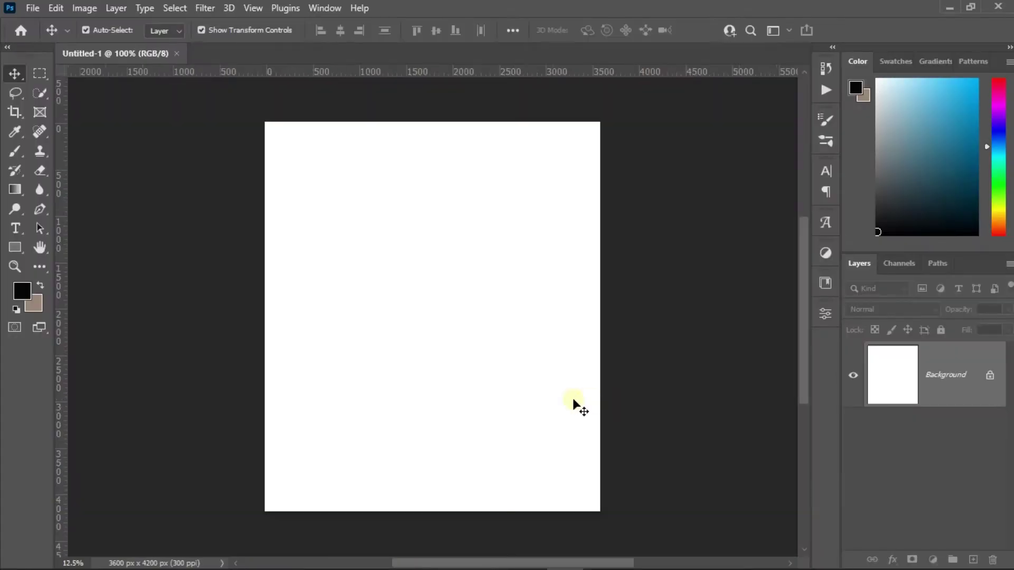
Fit the page to the window, dismiss the preset notice, and bring up the cartoon images folder
click(15, 267)
click(448, 30)
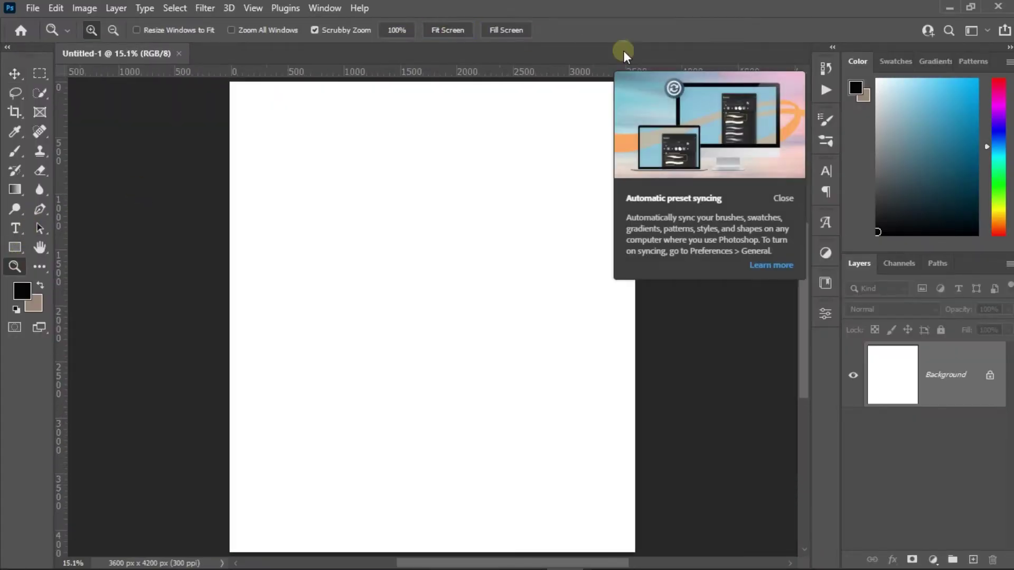
click(783, 199)
click(15, 73)
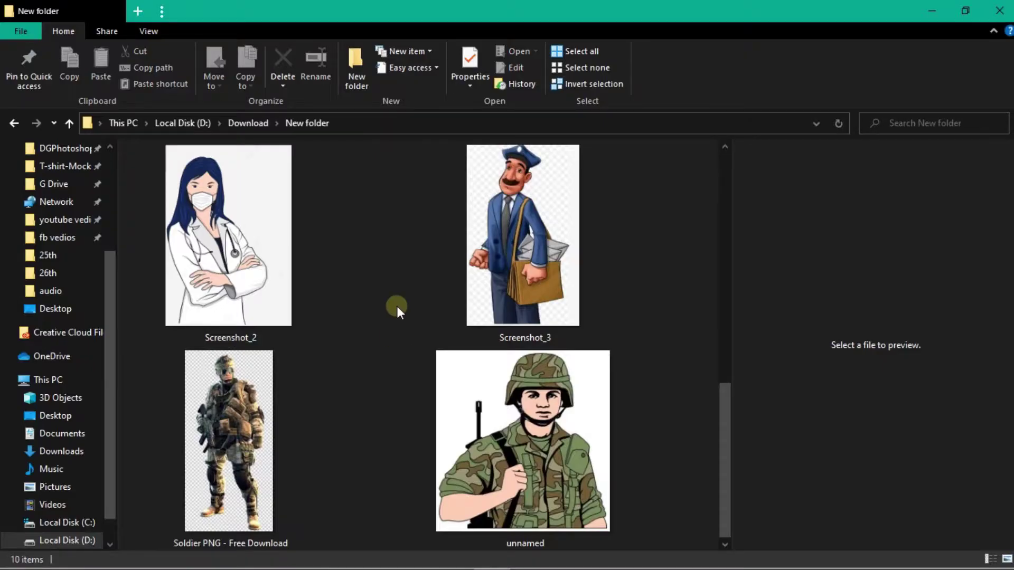
Place the policeman image (Screenshot_1), enlarge it and shift it right
scroll(486, 244, up, 3)
mouse_move(486, 245)
mouse_down()
mouse_move(489, 397)
mouse_move(487, 279)
mouse_up()
drag(507, 244, 600, 163)
click(714, 30)
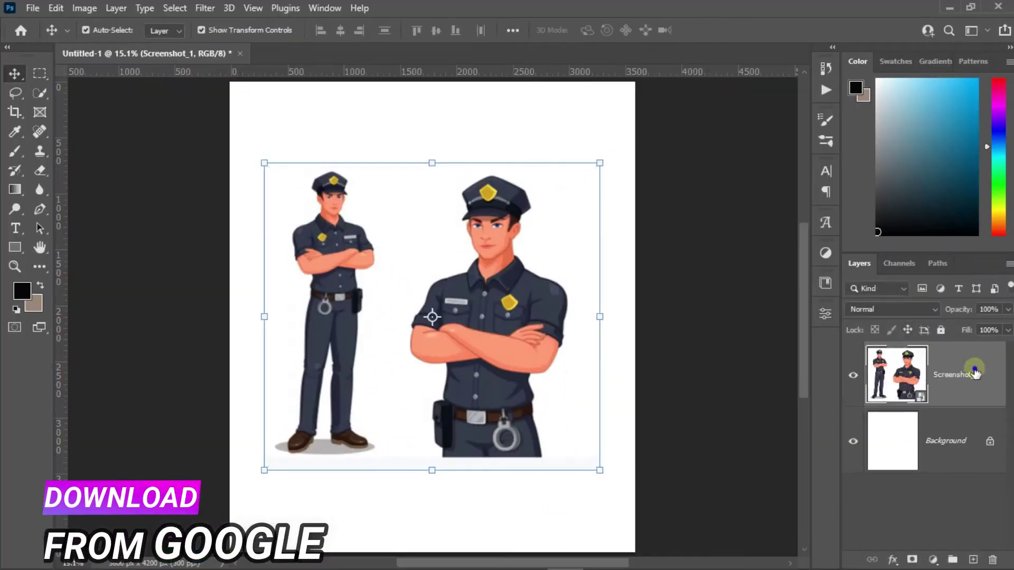
drag(116, 222, 170, 222)
Erase the small left figure and cut the policeman free of his background
click(40, 171)
mouse_move(373, 177)
mouse_down()
mouse_move(394, 295)
mouse_move(360, 340)
mouse_move(414, 479)
mouse_up()
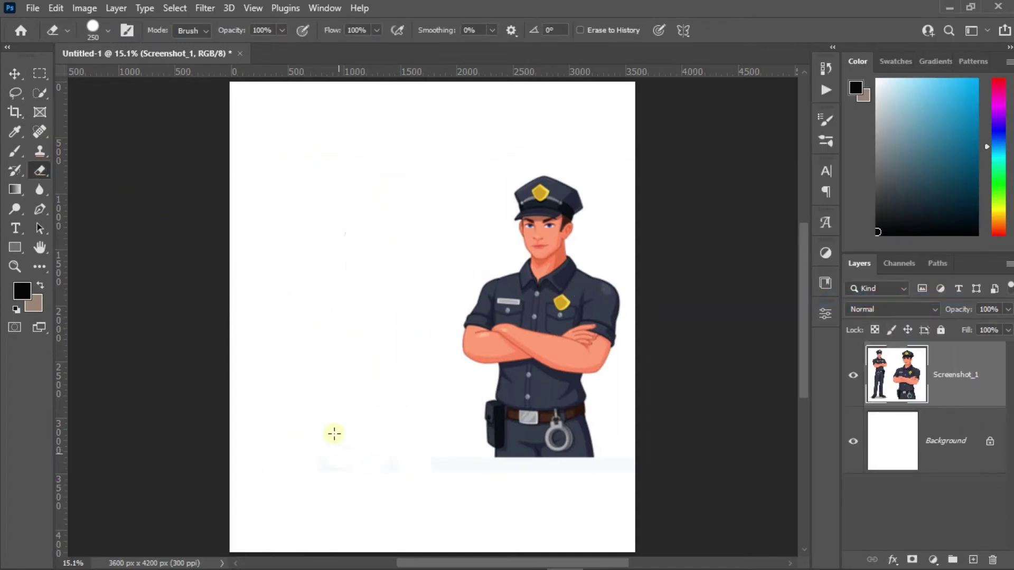
click(40, 93)
click(430, 30)
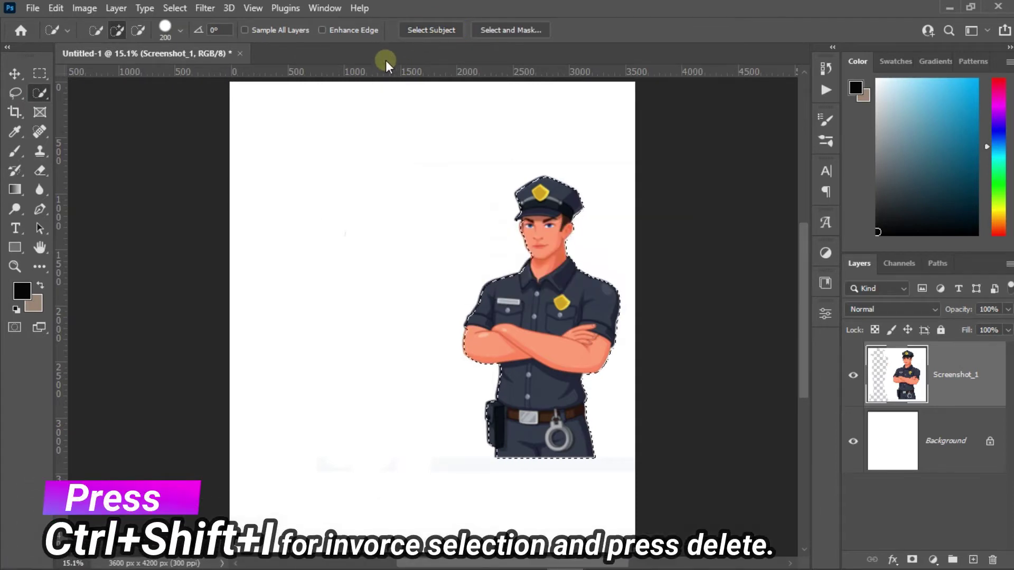
key(ctrl+shift+i)
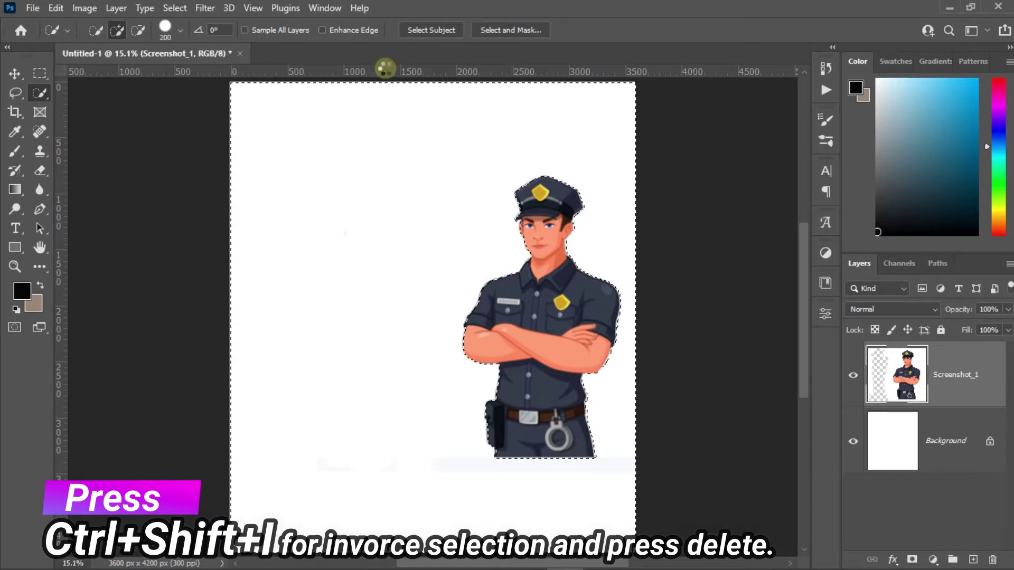
key(Delete)
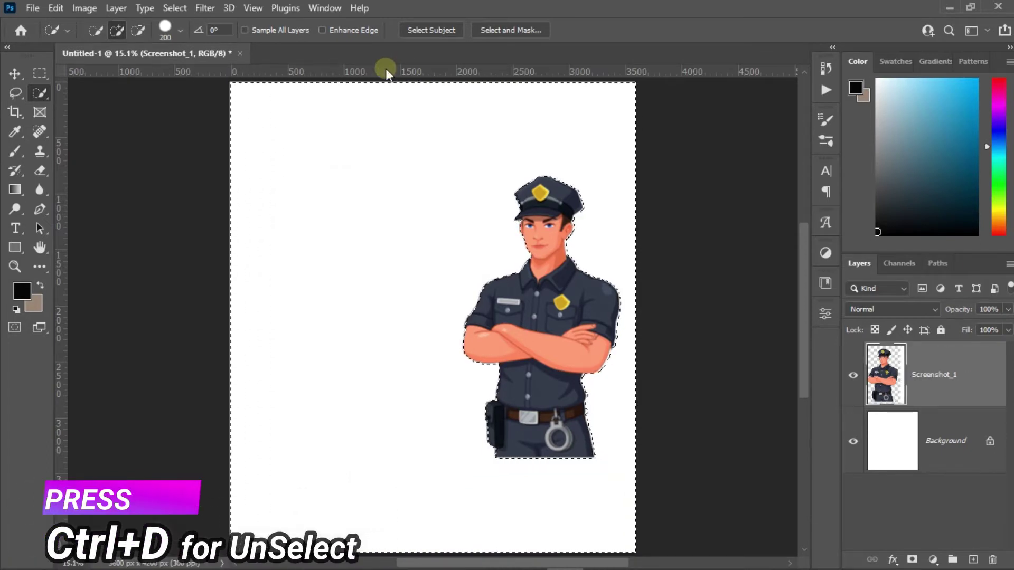
key(ctrl+d)
Move the policeman right and down and enlarge him
key(v)
drag(532, 294, 554, 386)
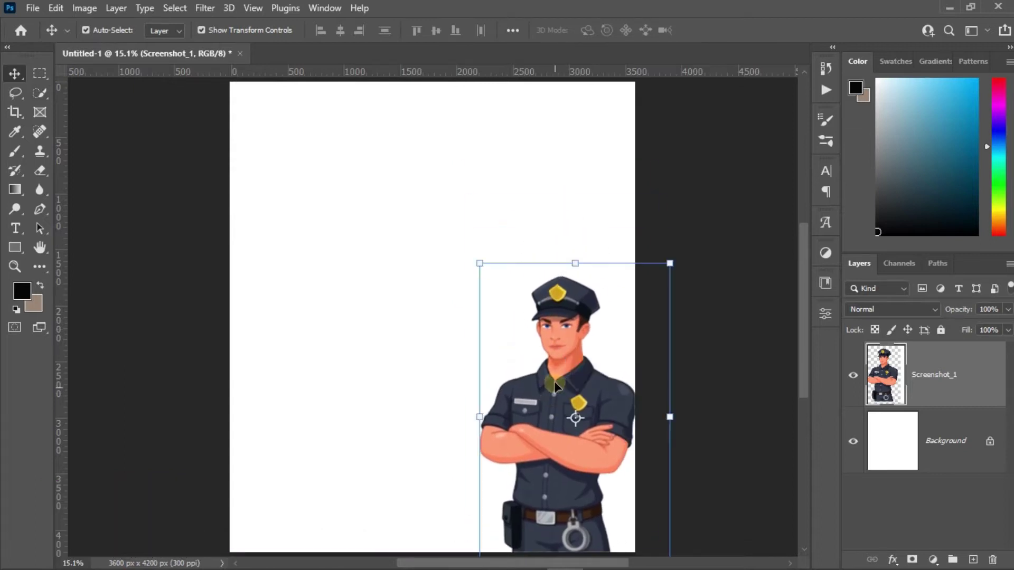
drag(480, 262, 430, 190)
click(738, 30)
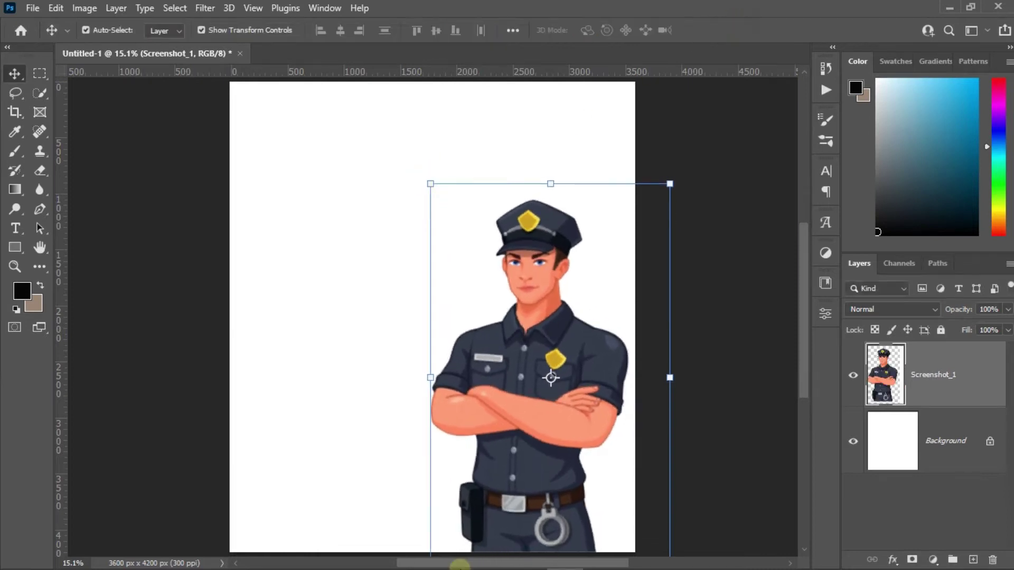
Bring the doctor image (Screenshot_2) into the document and enlarge it
click(494, 555)
drag(229, 440, 401, 264)
mouse_move(430, 215)
mouse_down()
mouse_move(428, 157)
mouse_move(397, 238)
mouse_up()
Rasterize the doctor layer and cut the doctor out of her grey background
click(714, 30)
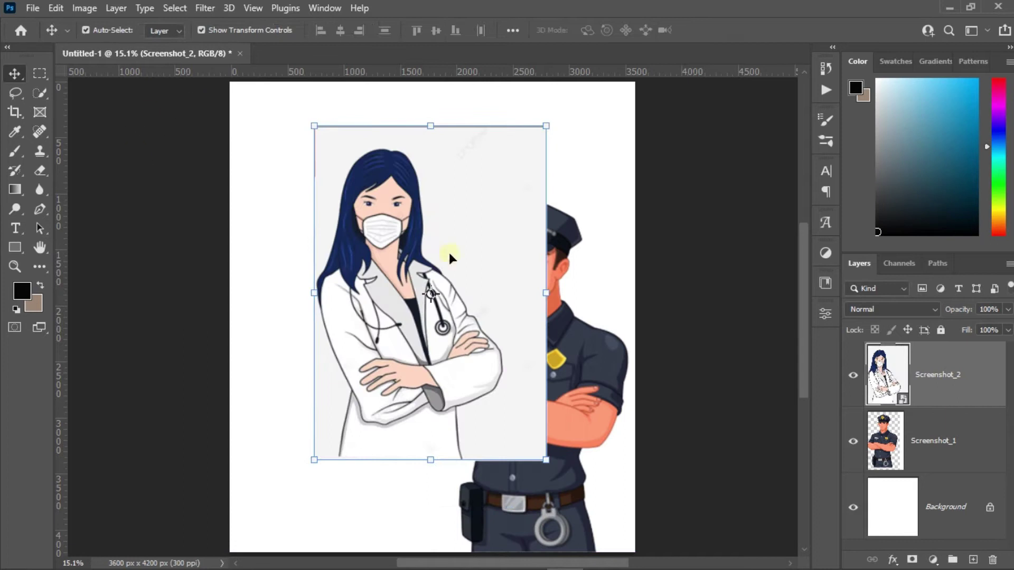
right_click(926, 363)
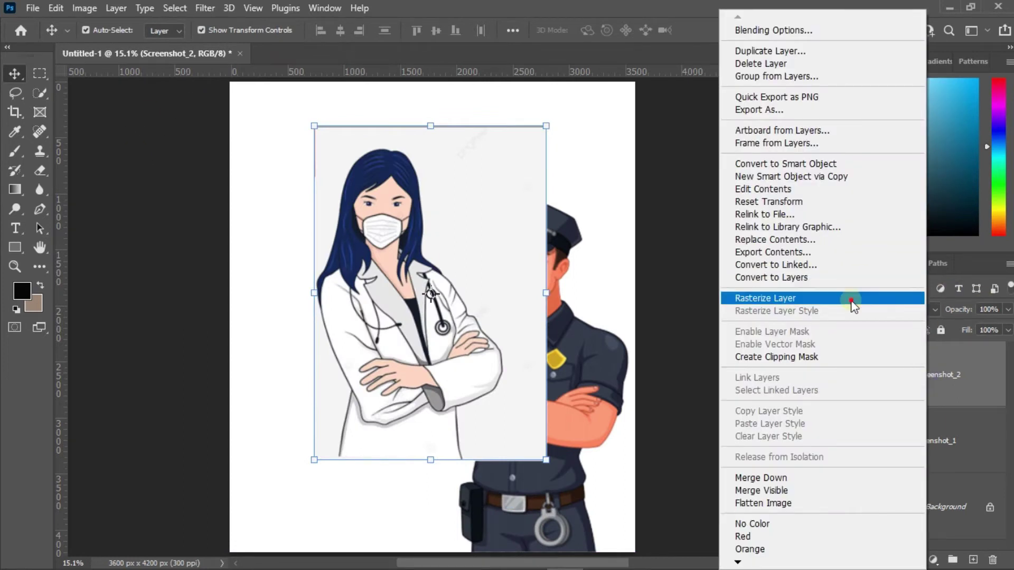
click(849, 297)
click(40, 93)
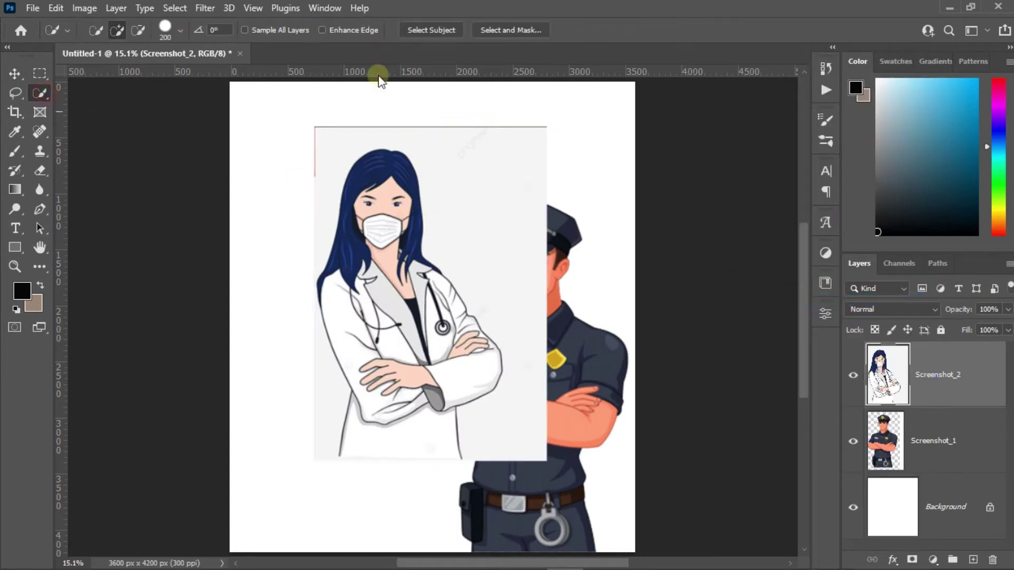
click(441, 25)
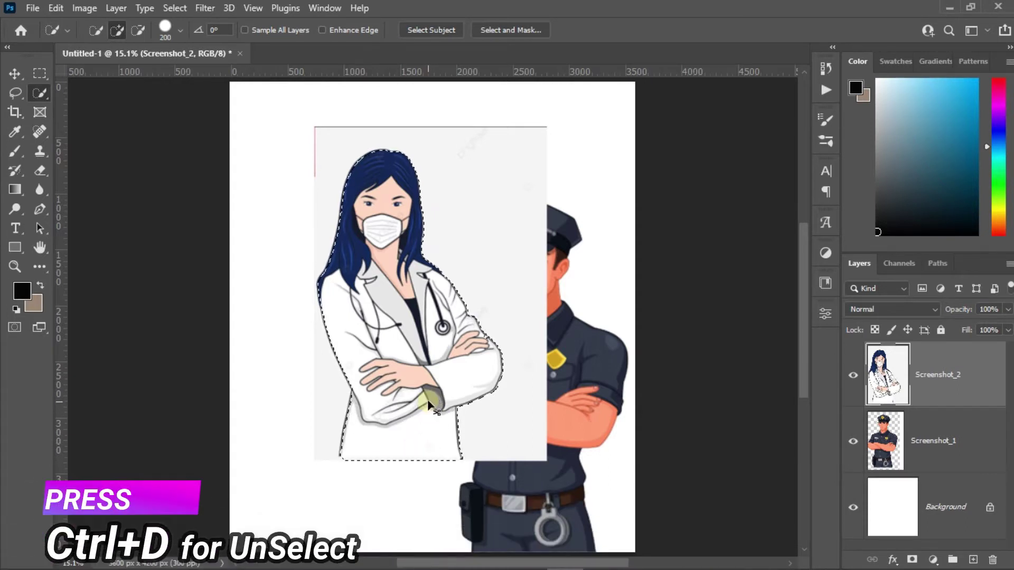
key(ctrl+shift+i)
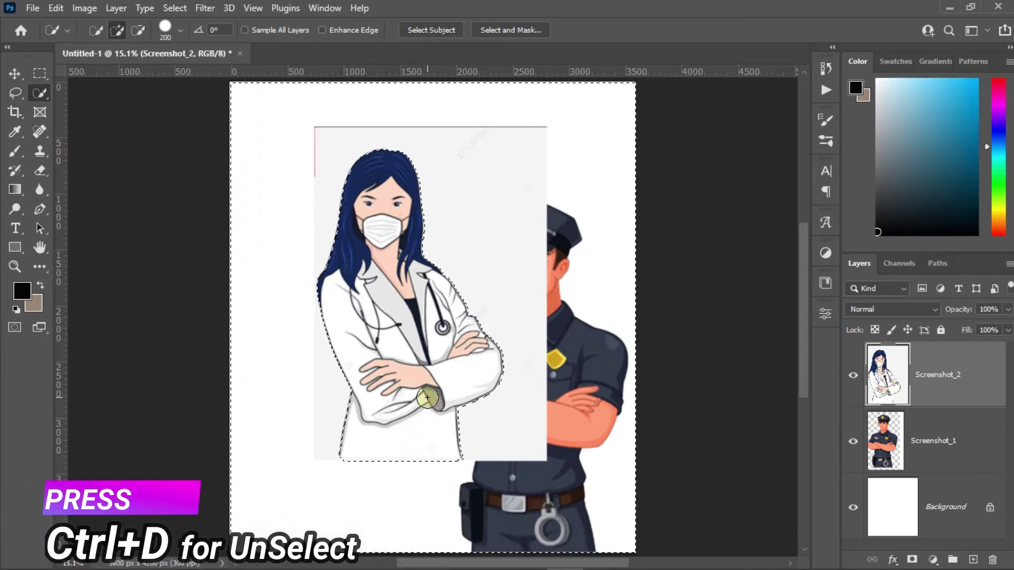
key(Delete)
key(ctrl+d)
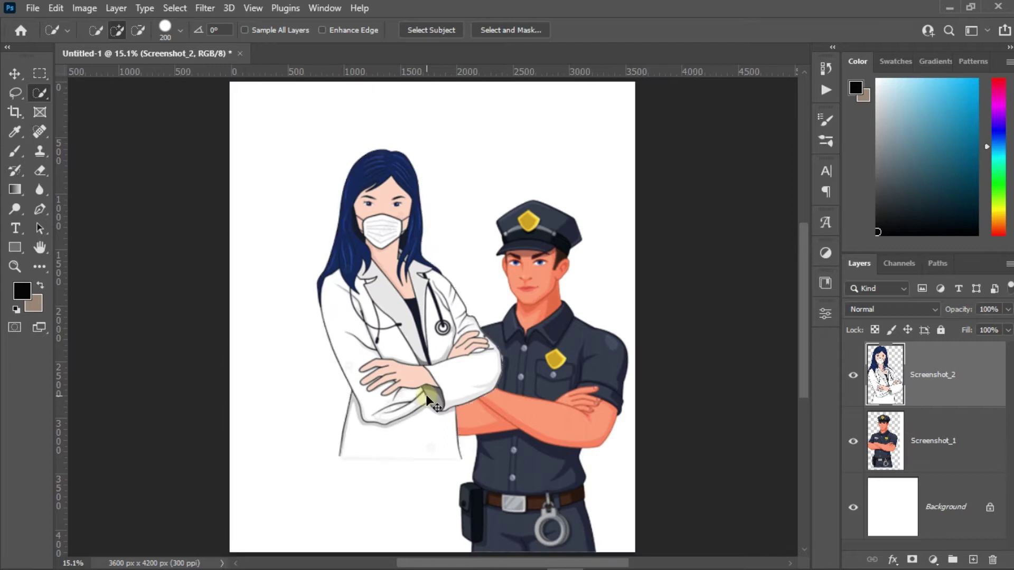
Move the doctor down beside the policeman and enlarge her to about 110%
click(15, 74)
drag(404, 300, 417, 393)
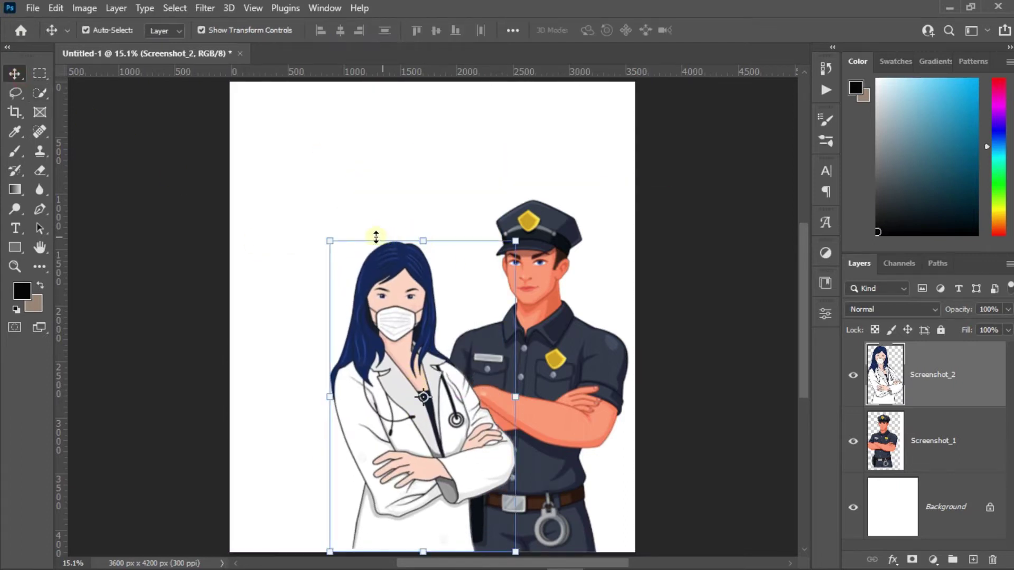
drag(330, 241, 312, 210)
drag(369, 279, 375, 249)
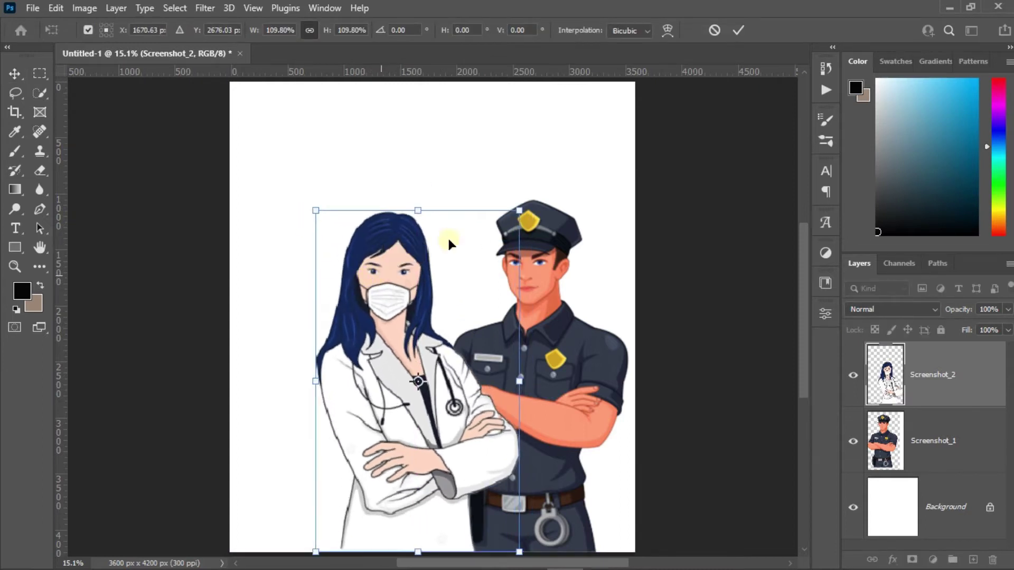
click(739, 31)
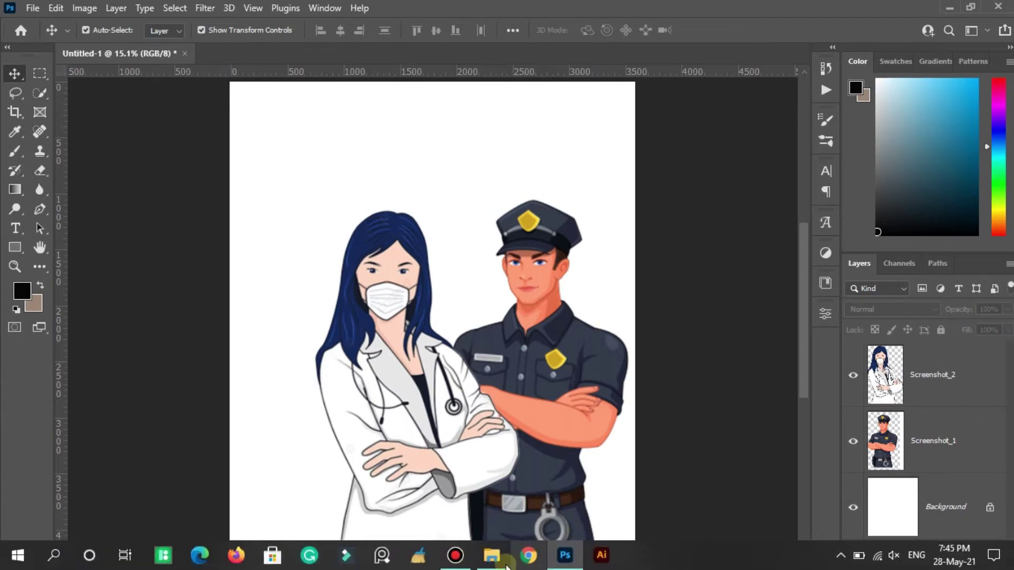
click(503, 562)
Place the soldier image, rasterize it and delete its white background
scroll(438, 370, down, 3)
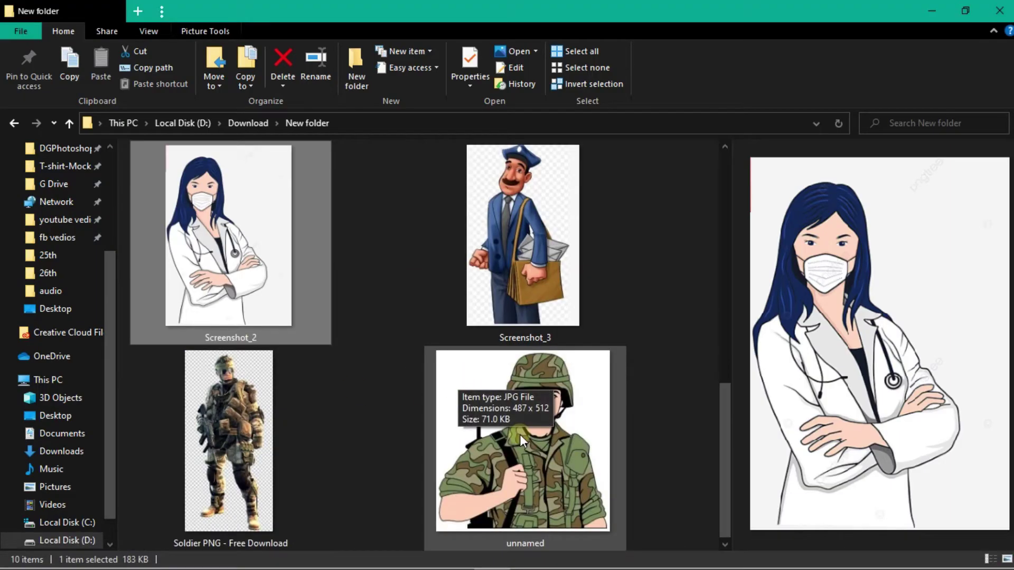
drag(520, 435, 453, 272)
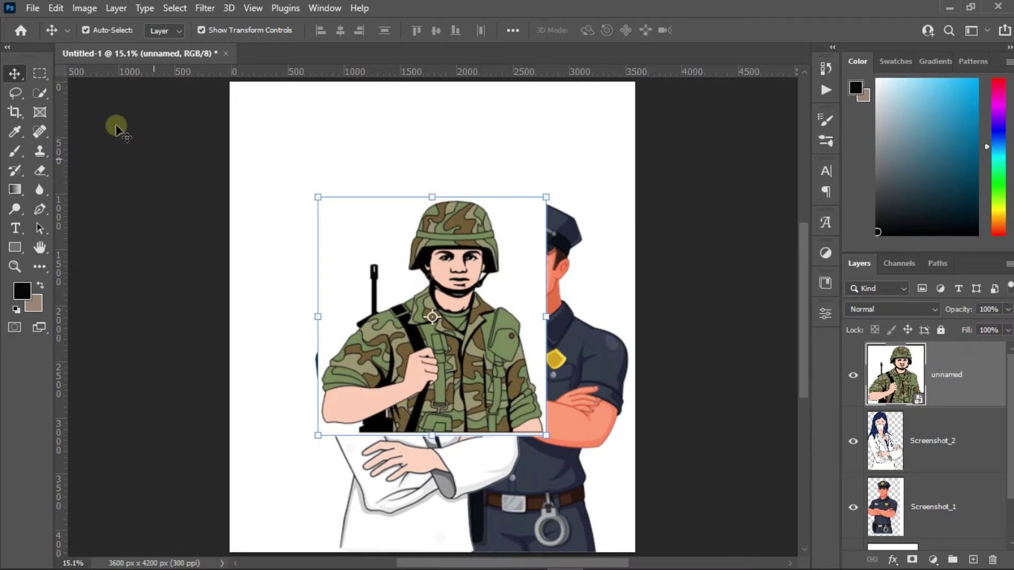
click(40, 94)
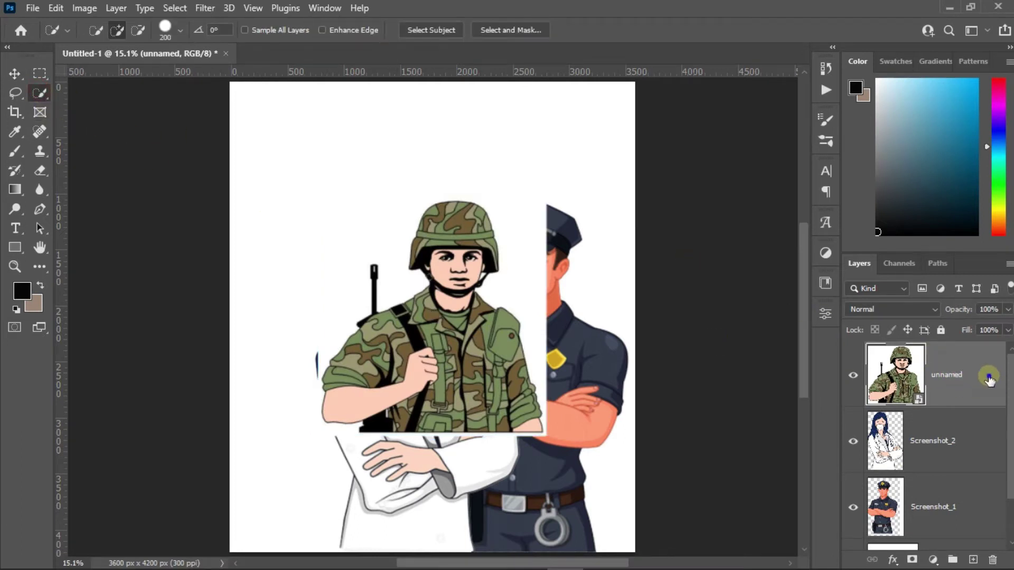
right_click(989, 379)
click(869, 296)
click(454, 32)
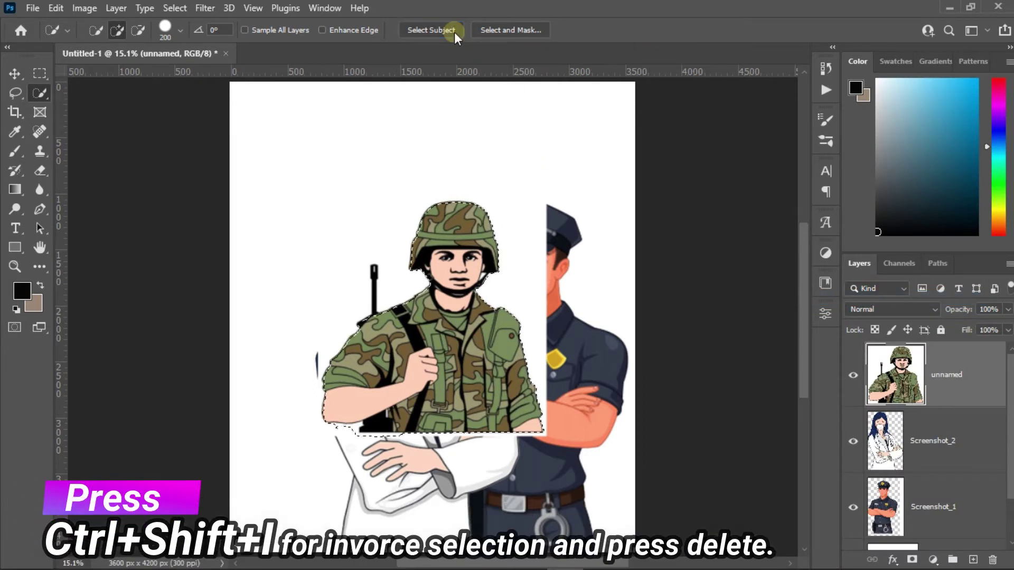
key(ctrl+shift+i)
key(Delete)
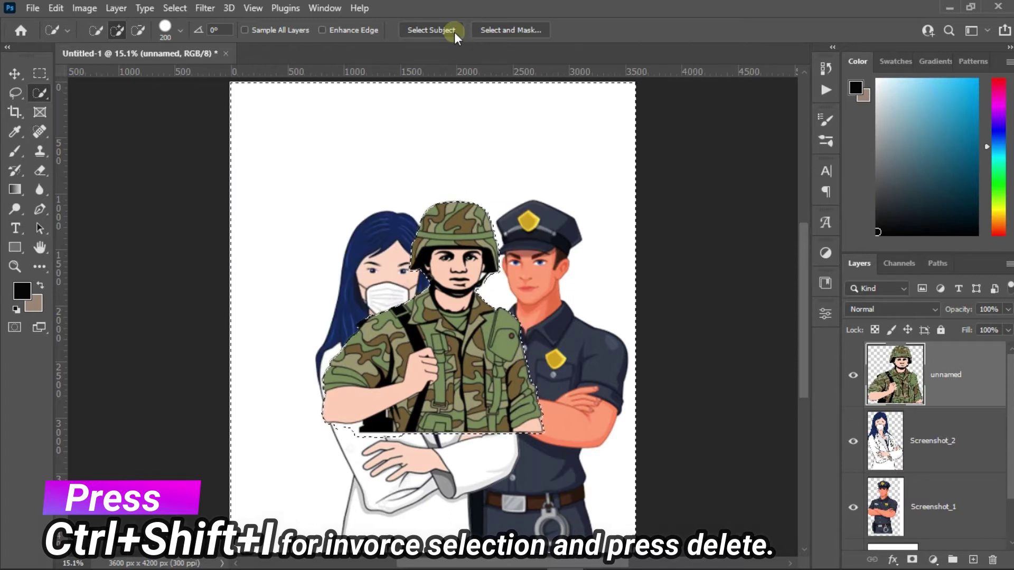
Put the soldier layer behind the others, enlarge him slightly and position his helmet above them
drag(973, 404, 973, 525)
key(ctrl+d)
key(v)
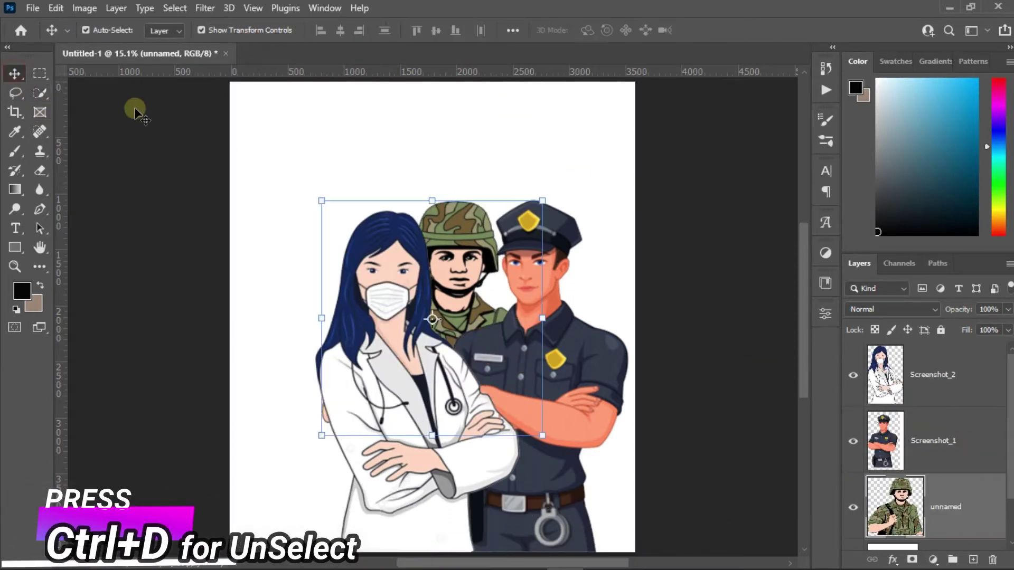
drag(457, 238, 464, 180)
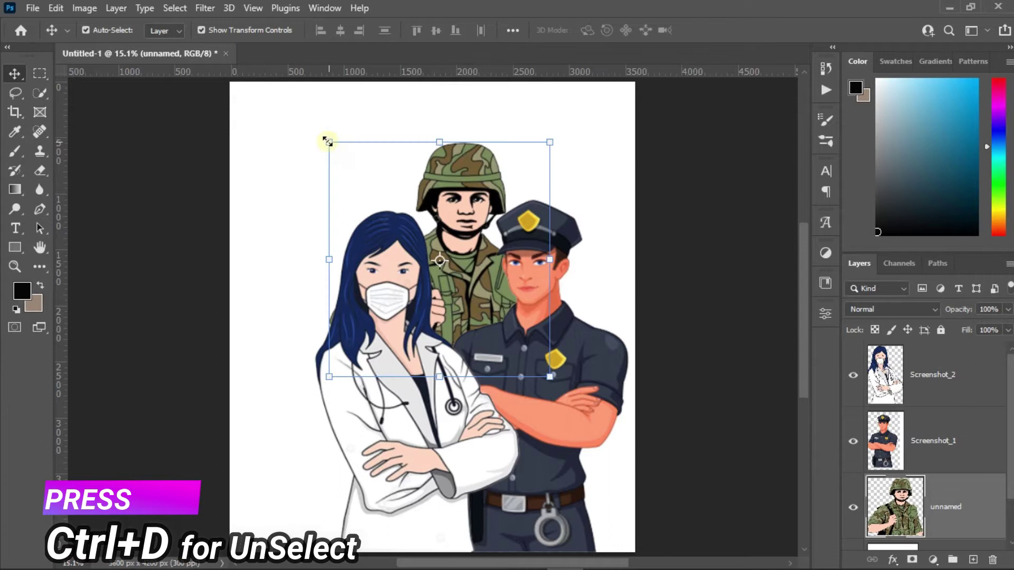
drag(328, 142, 320, 141)
mouse_move(458, 200)
mouse_down()
mouse_move(458, 210)
mouse_move(459, 200)
mouse_up()
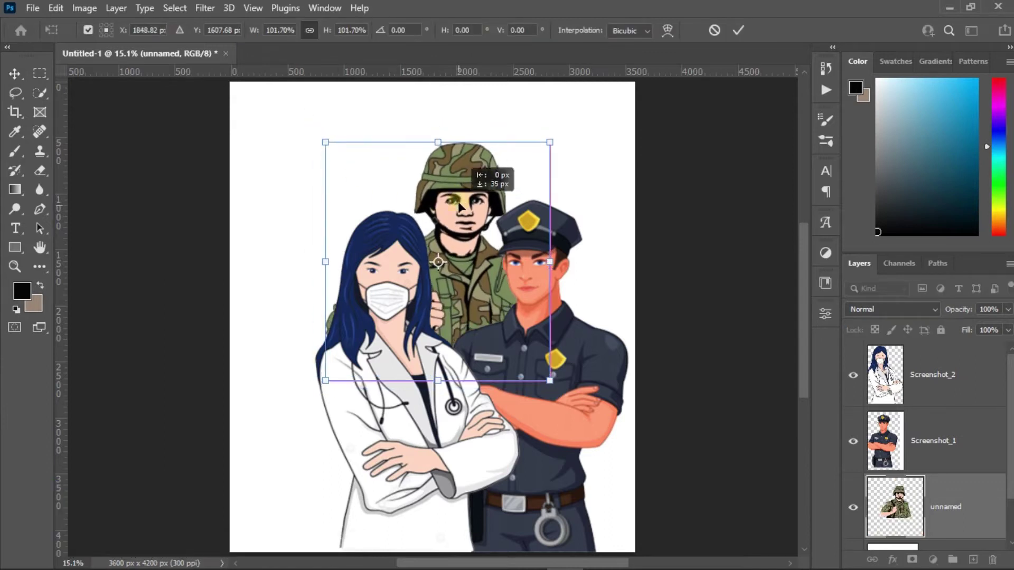
mouse_move(324, 147)
mouse_down()
mouse_move(338, 157)
mouse_move(317, 133)
mouse_up()
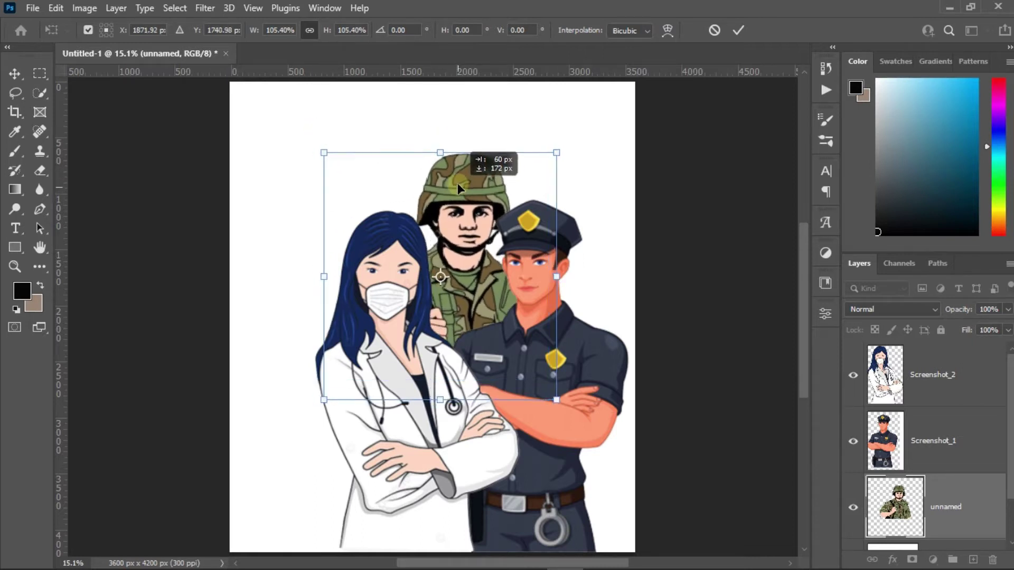
drag(452, 179, 452, 199)
click(741, 37)
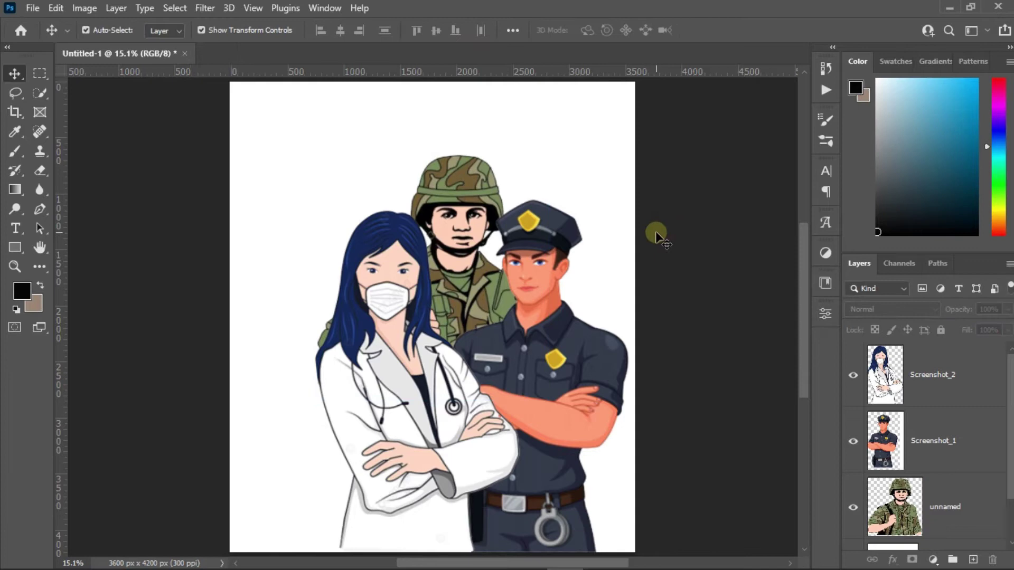
Place the postman image (Screenshot_3) on the canvas, enlarged to about 175%
click(491, 555)
mouse_move(532, 339)
mouse_down()
mouse_move(391, 412)
mouse_move(354, 376)
mouse_up()
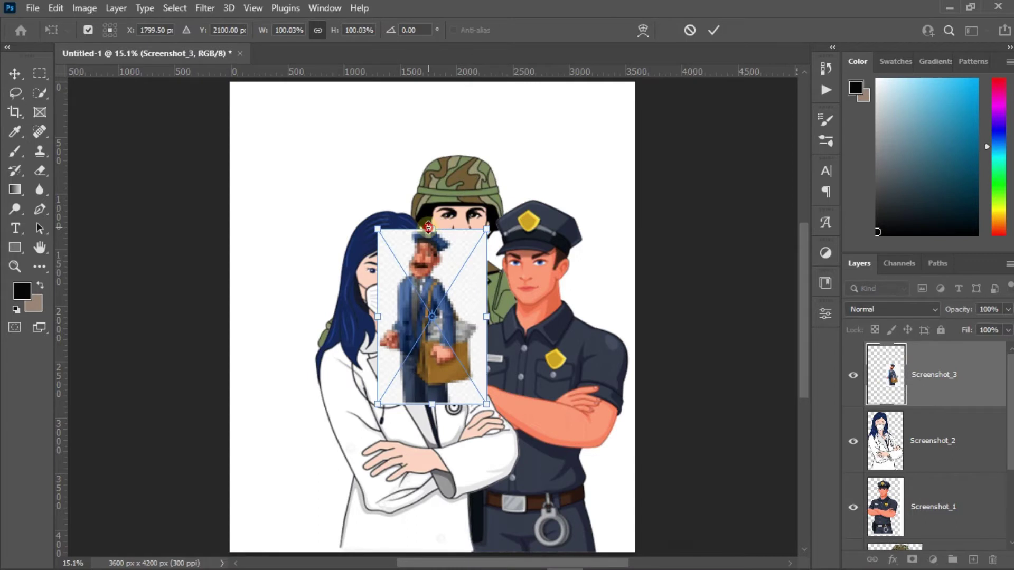
drag(428, 228, 432, 98)
click(722, 26)
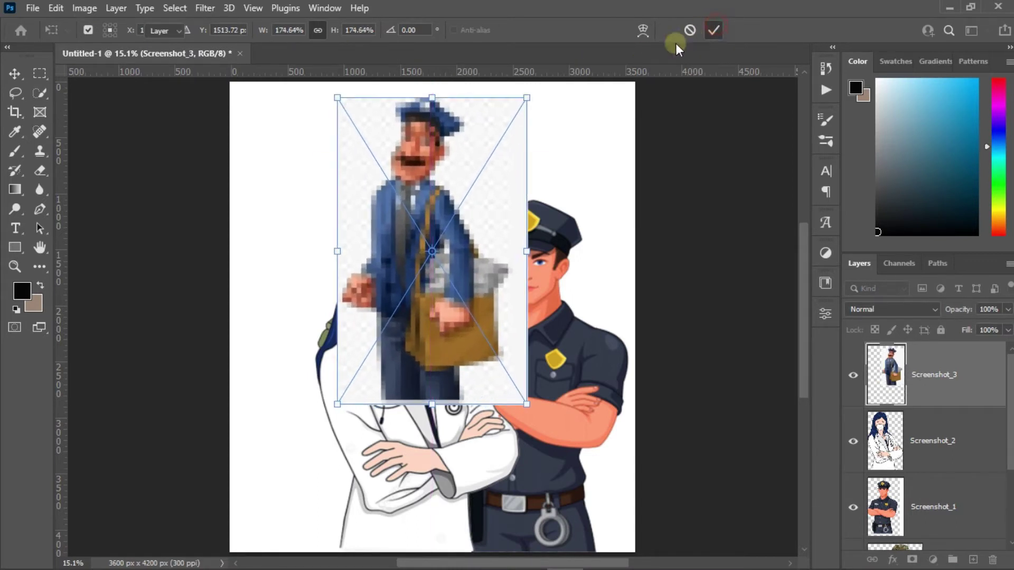
Rasterize the postman layer, select the postman and invert the selection to his background
click(39, 94)
right_click(995, 393)
click(898, 296)
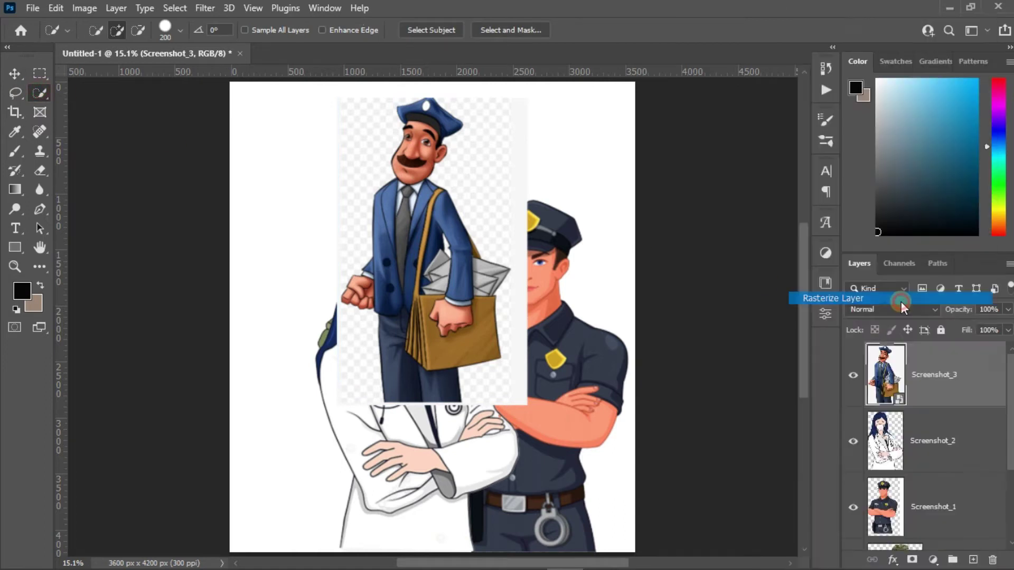
click(430, 32)
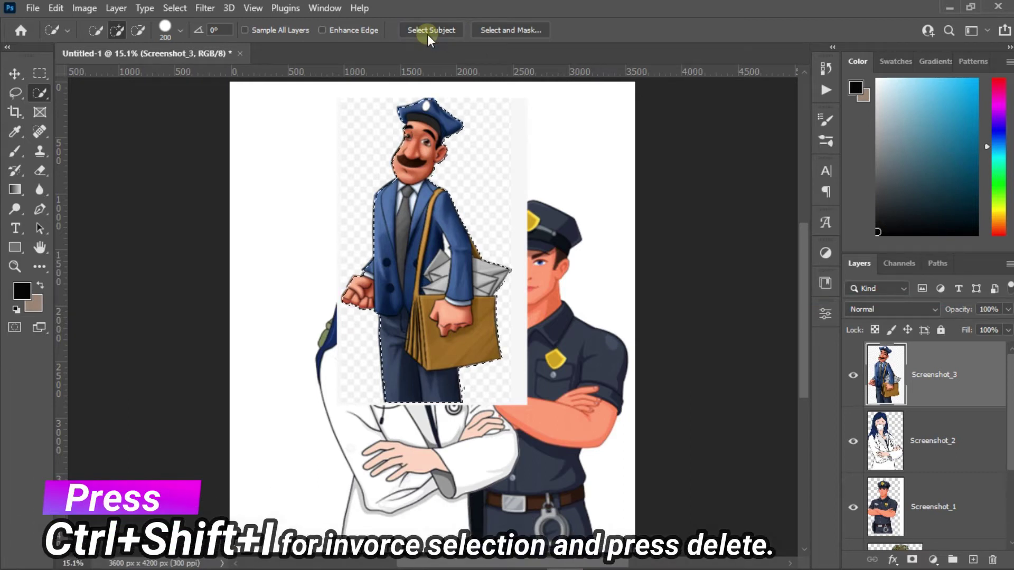
key(ctrl+shift+i)
Delete the postman's background, then resize him and move him to the left side
key(Delete)
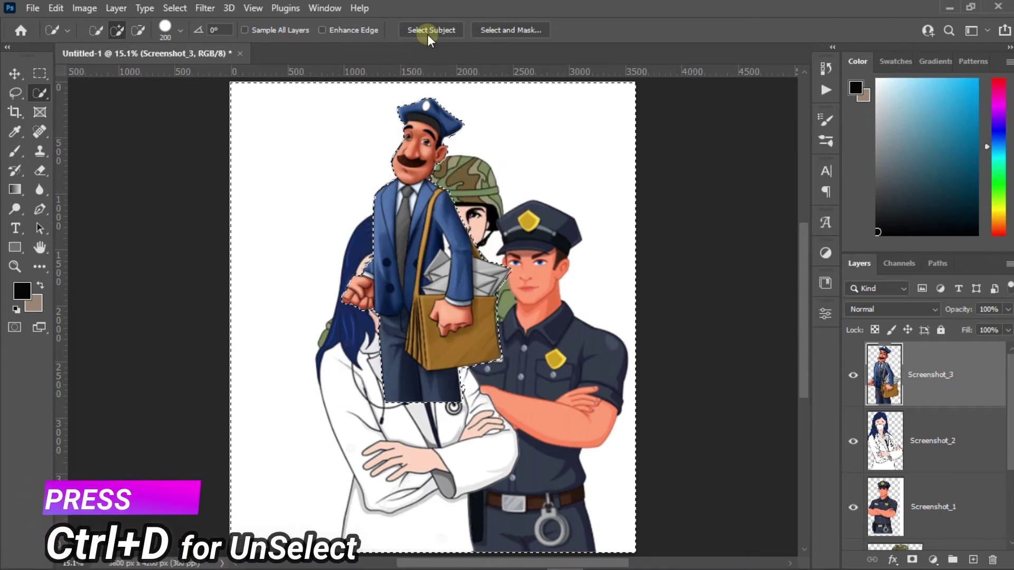
key(ctrl+d)
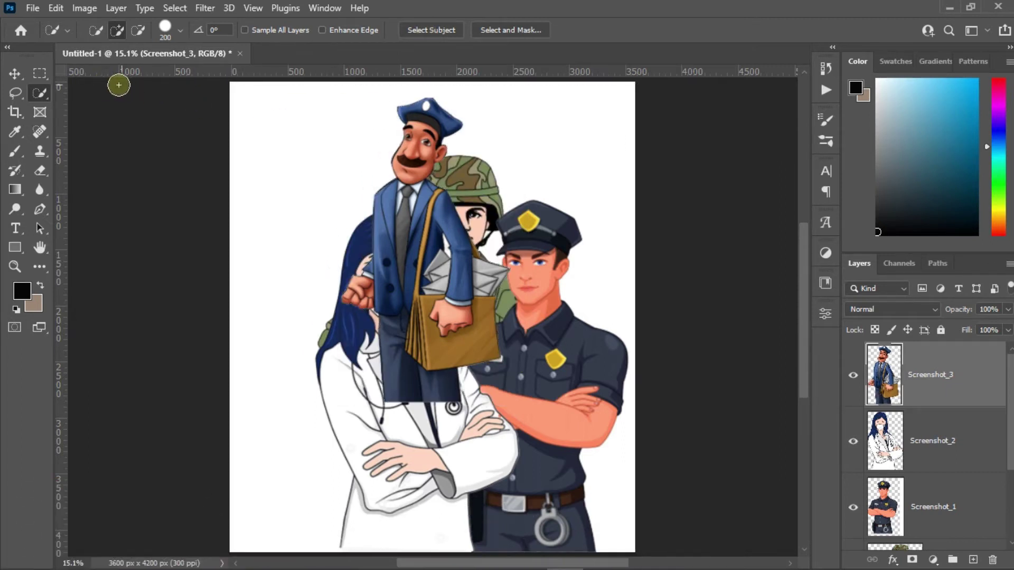
key(v)
drag(425, 397, 442, 544)
drag(412, 296, 316, 317)
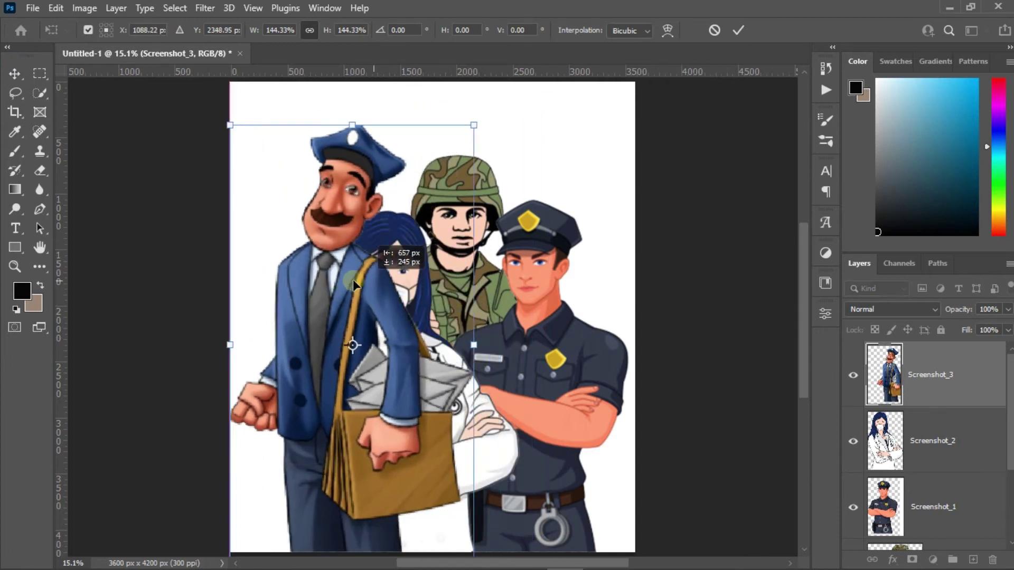
drag(316, 118, 317, 182)
drag(317, 248, 304, 234)
key(Return)
Shrink the soldier, nurse and policeman together to about 88% and shift them right
click(919, 441)
scroll(937, 453, down, 2)
key(ctrl+t)
mouse_move(674, 151)
mouse_down()
mouse_move(598, 222)
mouse_move(628, 205)
mouse_up()
drag(520, 302, 560, 303)
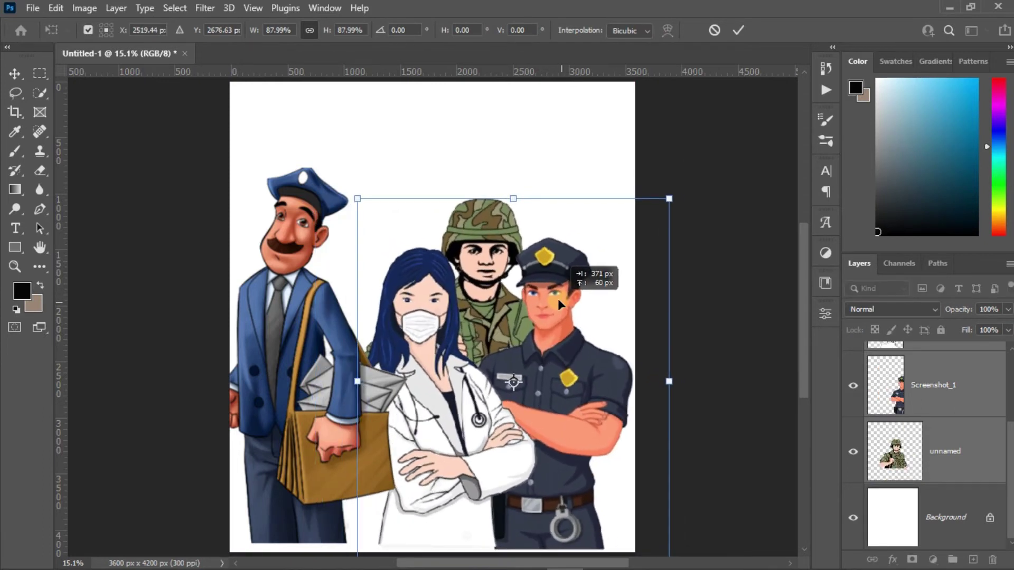
click(737, 30)
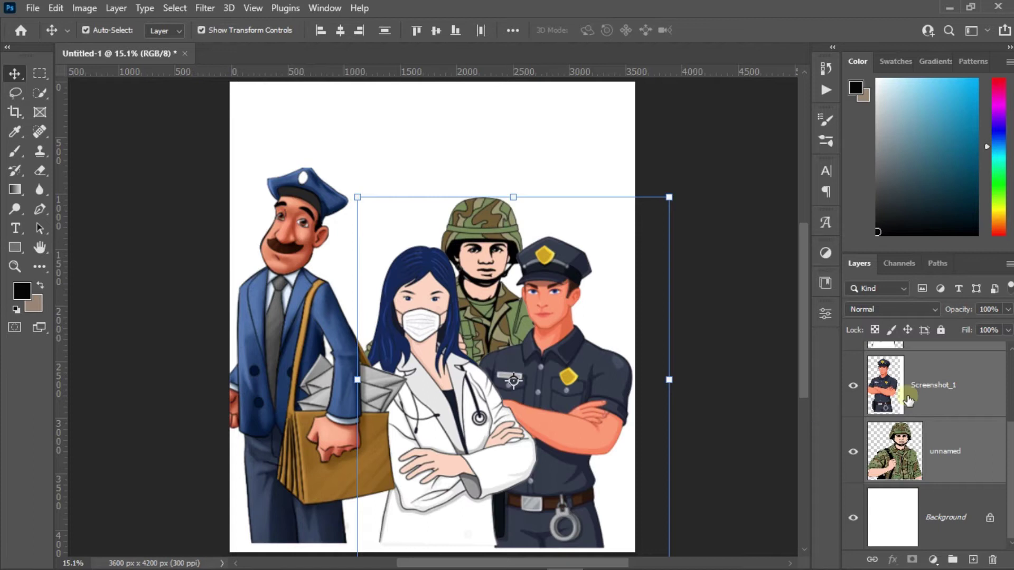
Move the postman behind the other figures and rescale him to about 92%
click(303, 332)
drag(356, 302, 382, 321)
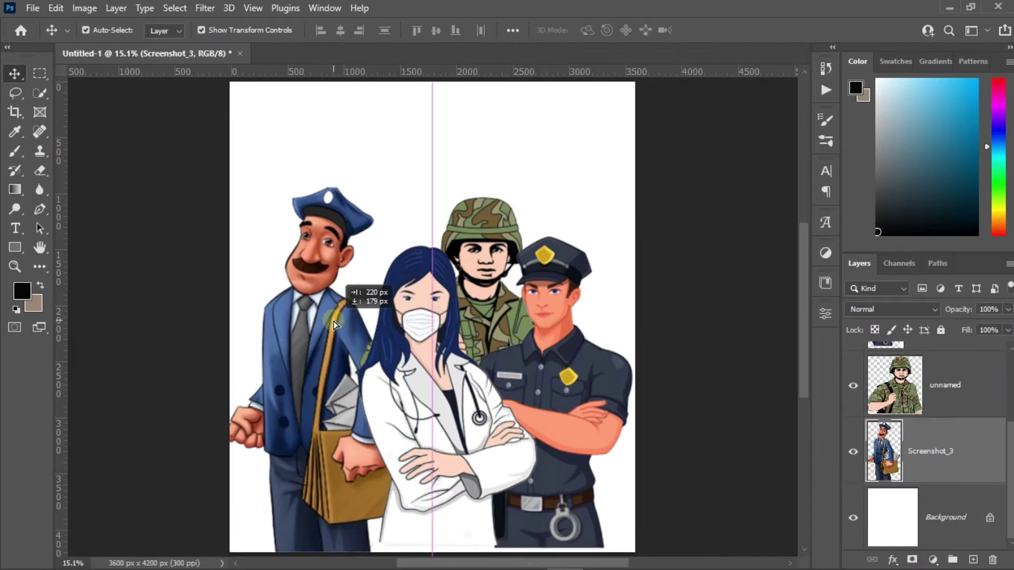
drag(223, 187, 236, 203)
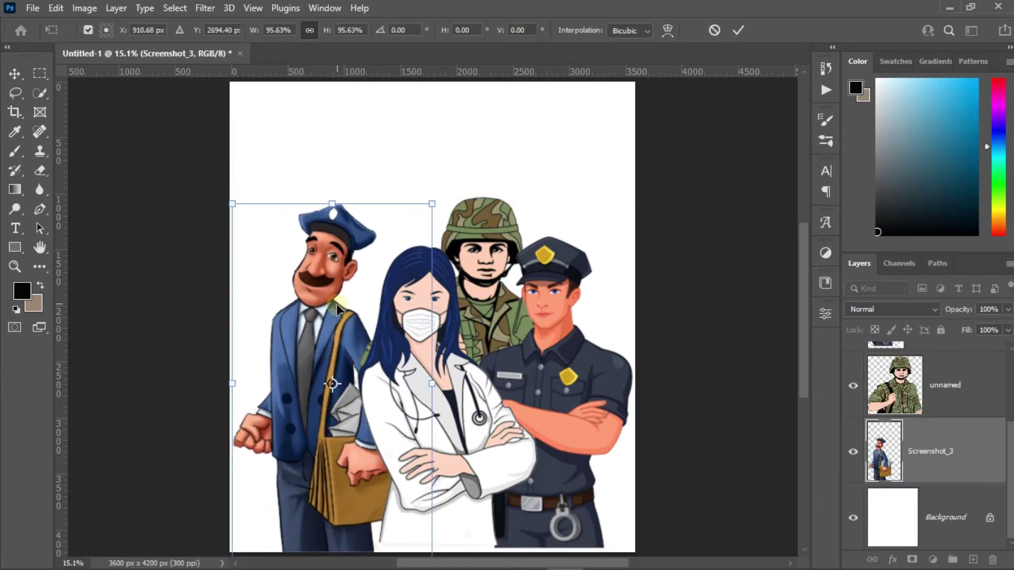
drag(332, 310, 347, 298)
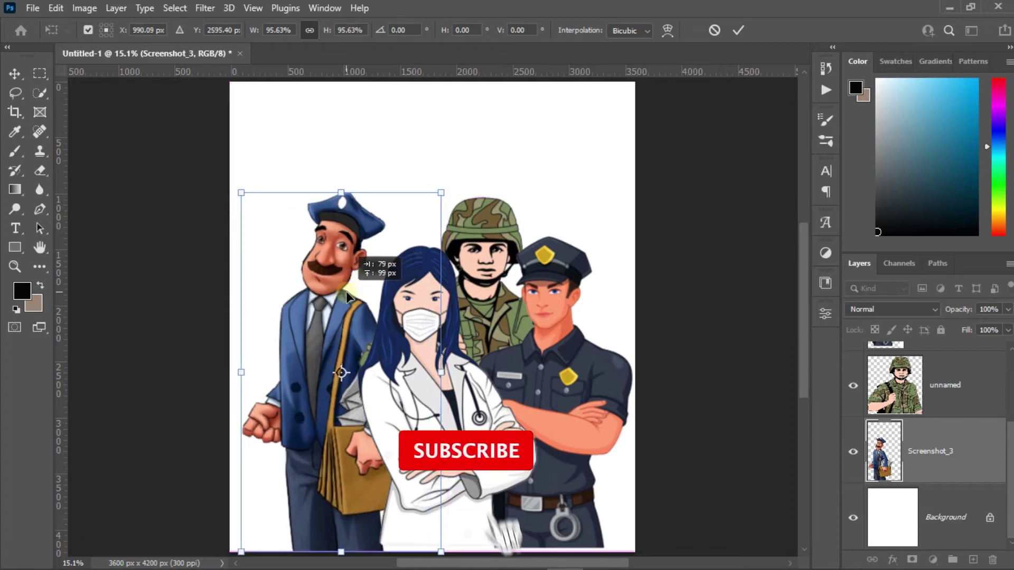
drag(347, 298, 333, 290)
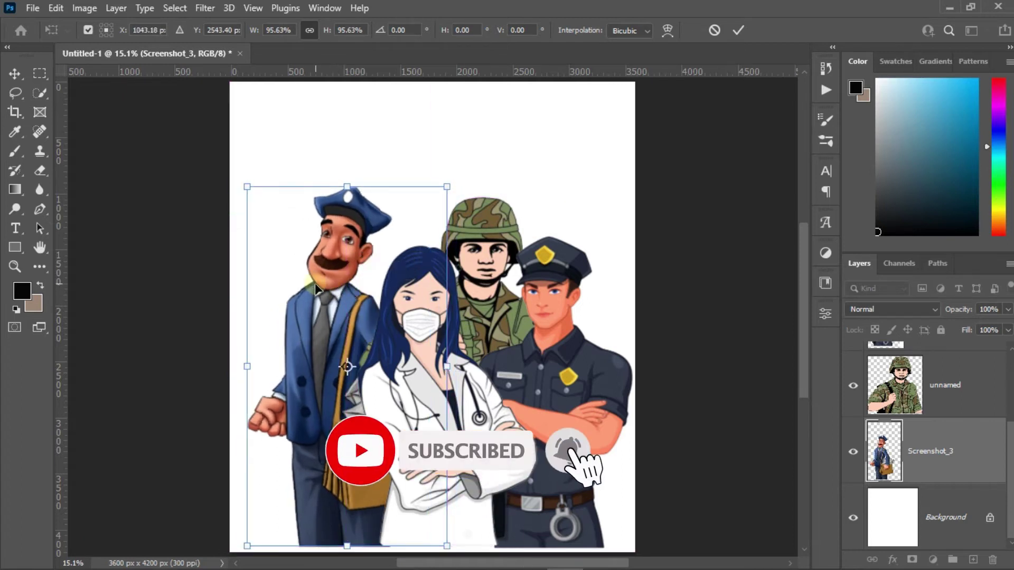
drag(247, 188, 253, 198)
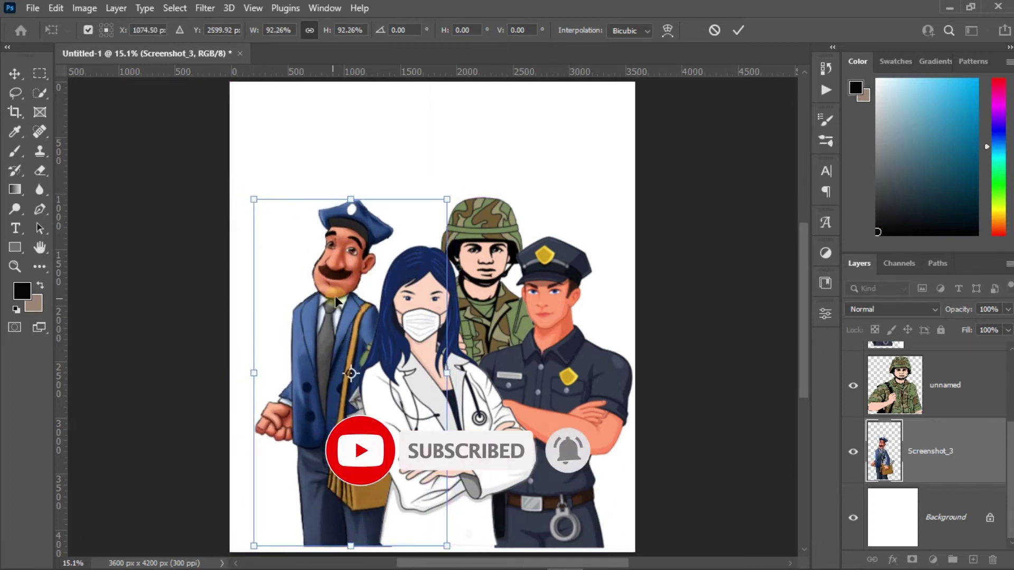
click(712, 33)
scroll(929, 449, up, 3)
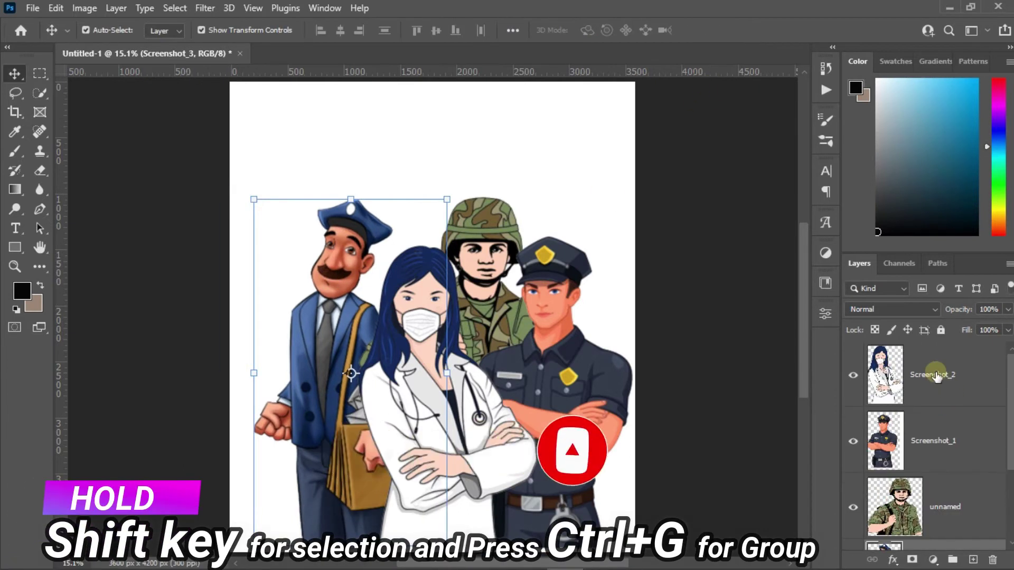
Group the four figures as Group 1 with a drop shadow: 55% opacity, 26 px distance, 28% spread, 29 px size
shift+click(935, 375)
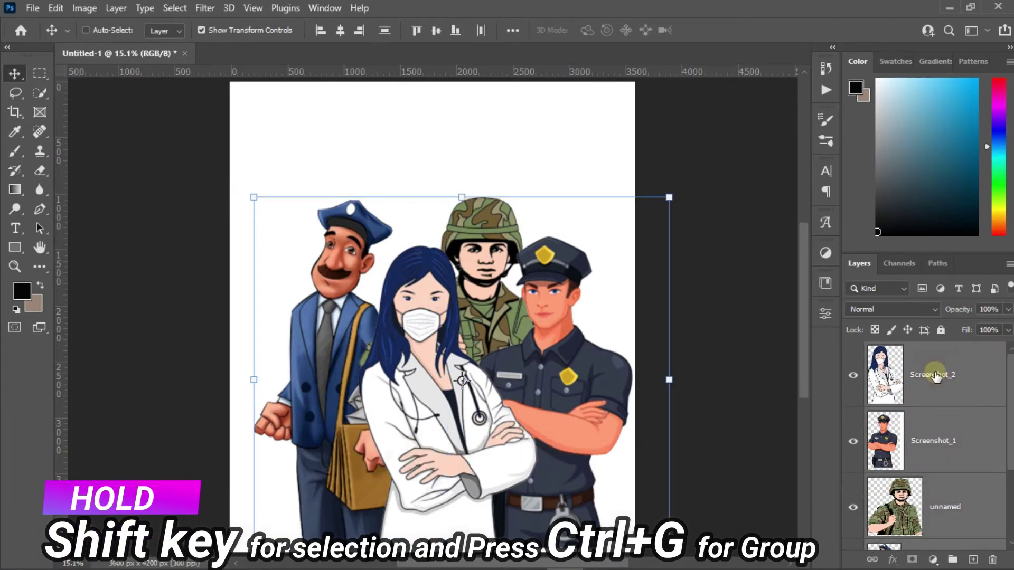
key(ctrl+g)
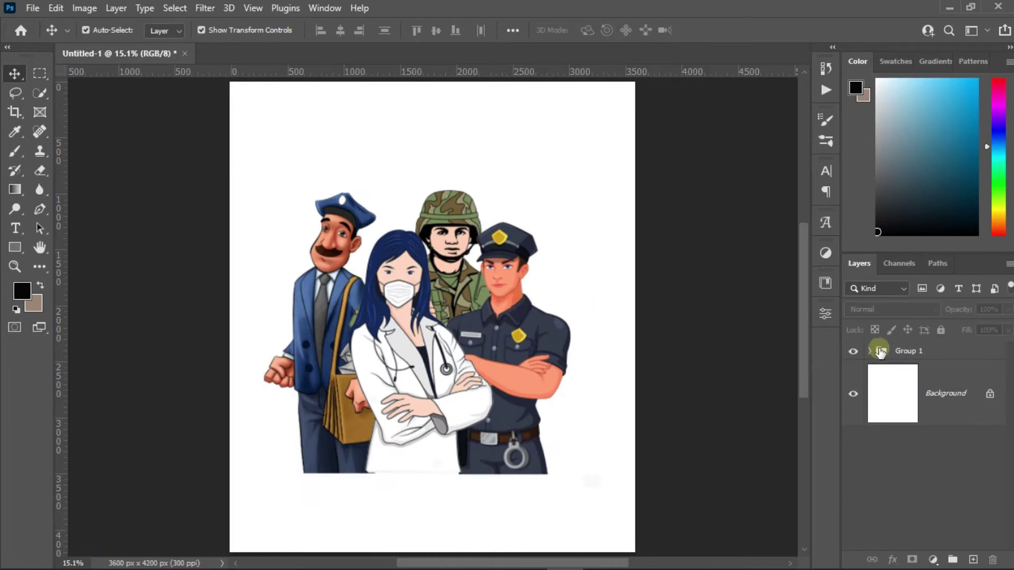
right_click(934, 353)
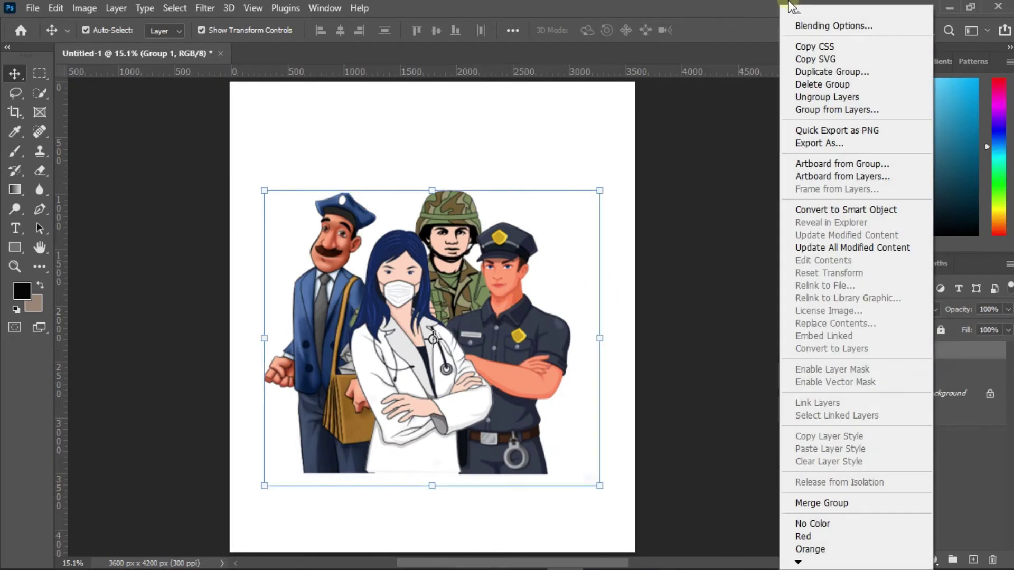
click(827, 28)
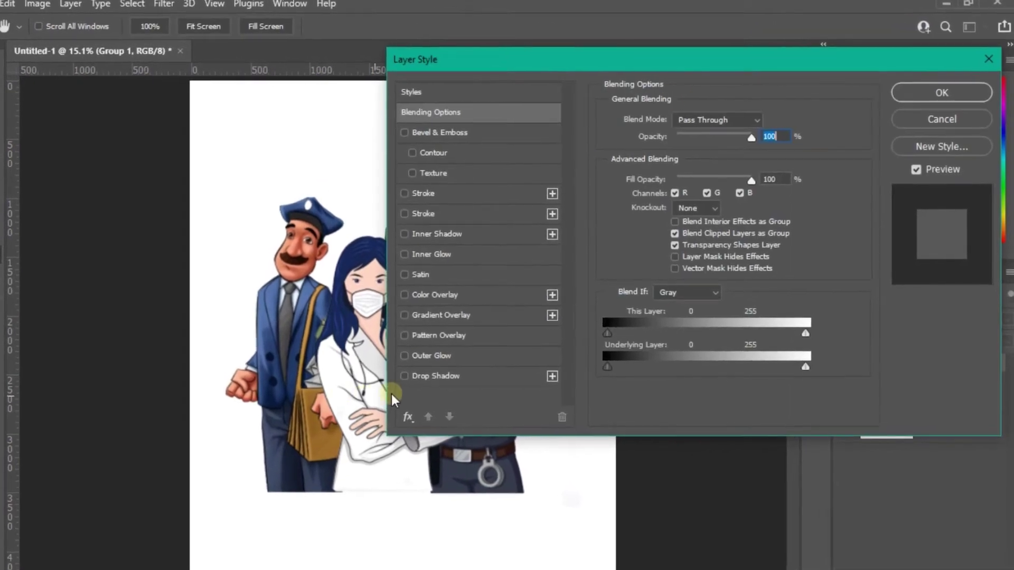
click(417, 370)
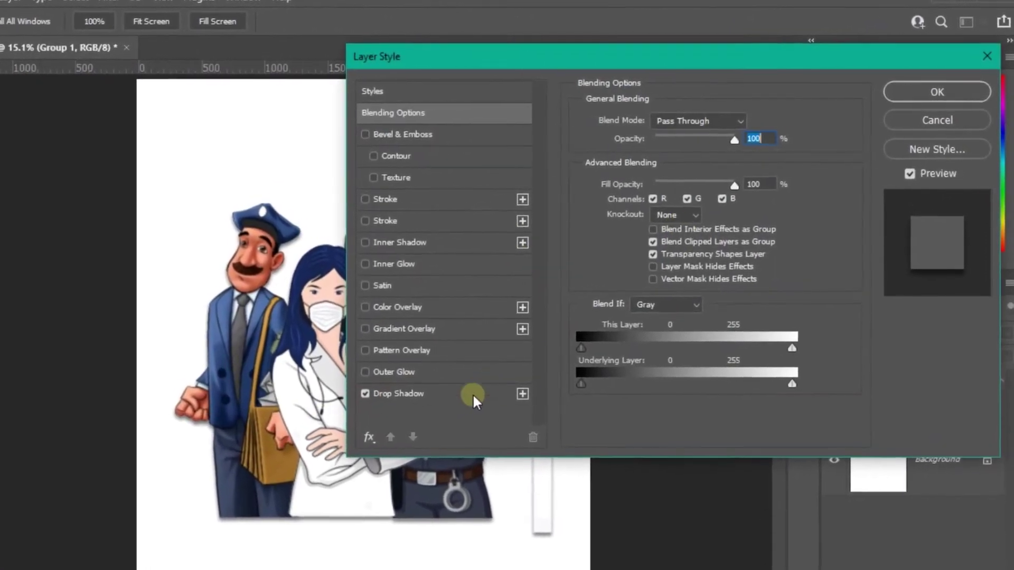
click(473, 394)
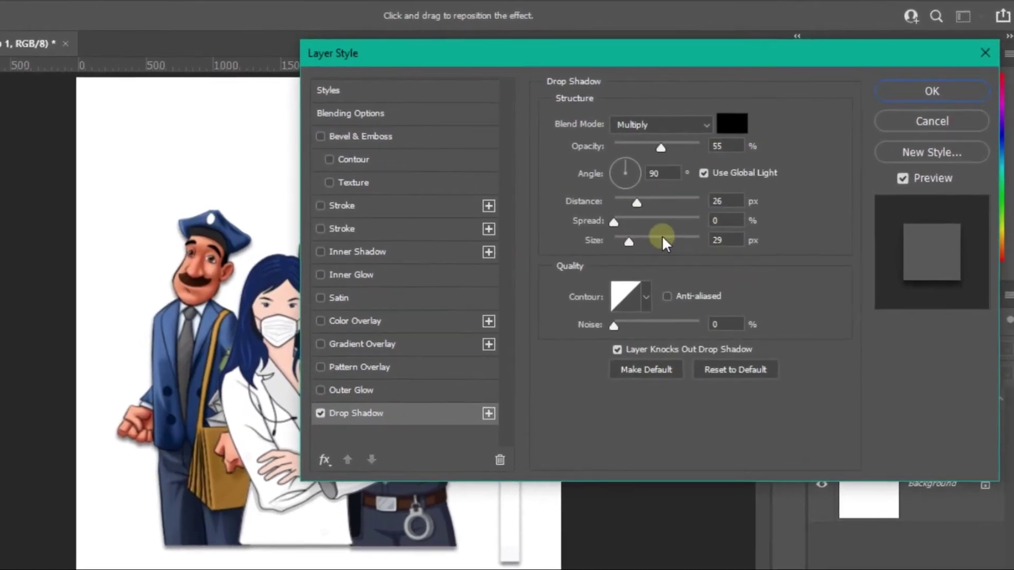
click(625, 218)
drag(609, 220, 614, 221)
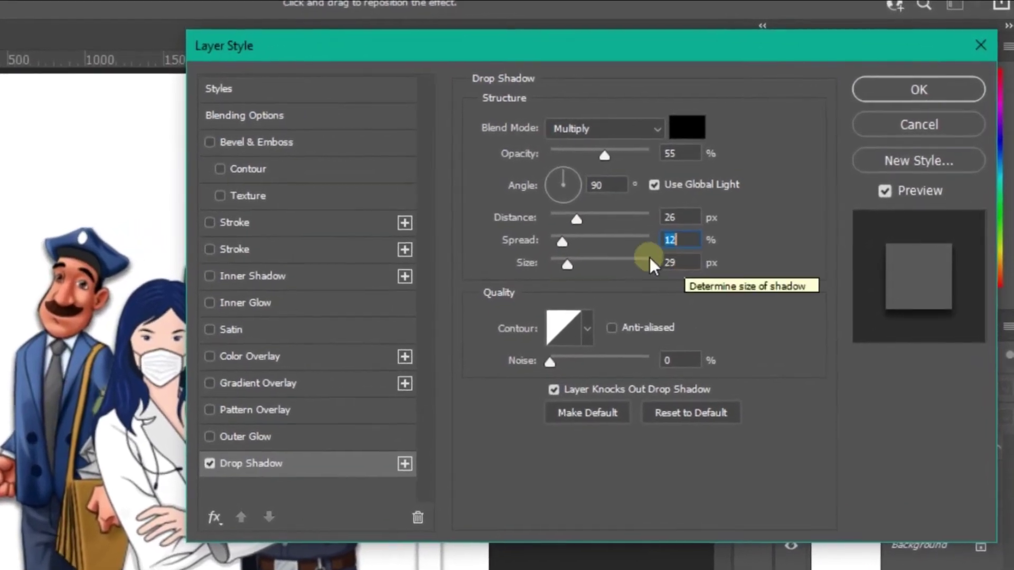
drag(550, 245, 565, 246)
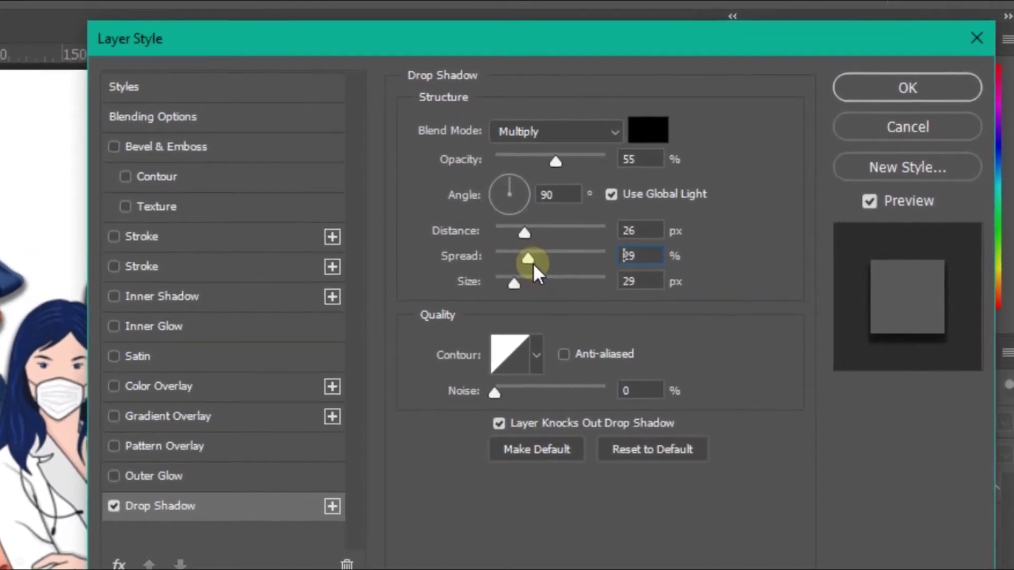
mouse_move(378, 50)
mouse_down()
mouse_move(717, 185)
mouse_move(607, 6)
mouse_up()
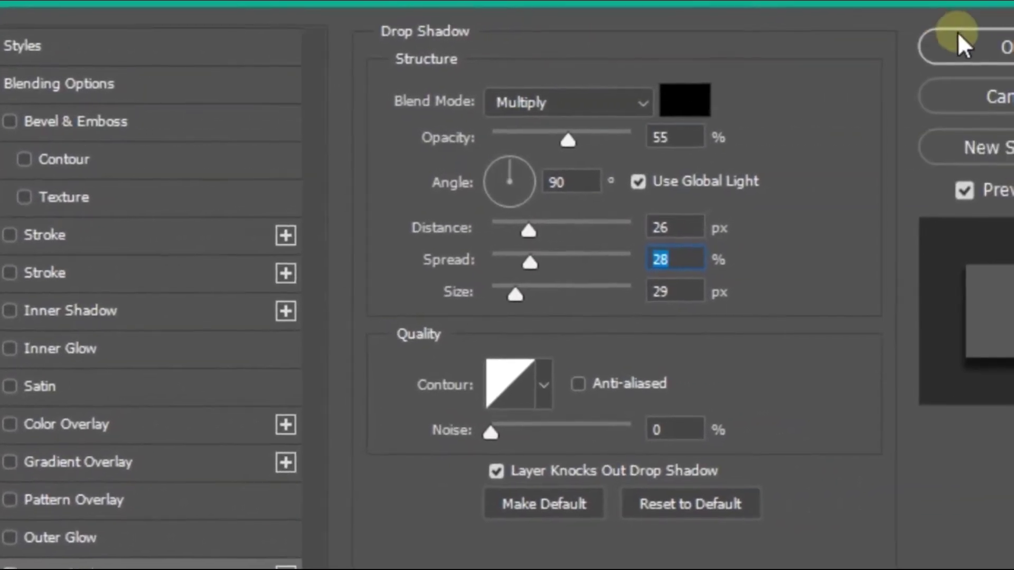
click(958, 45)
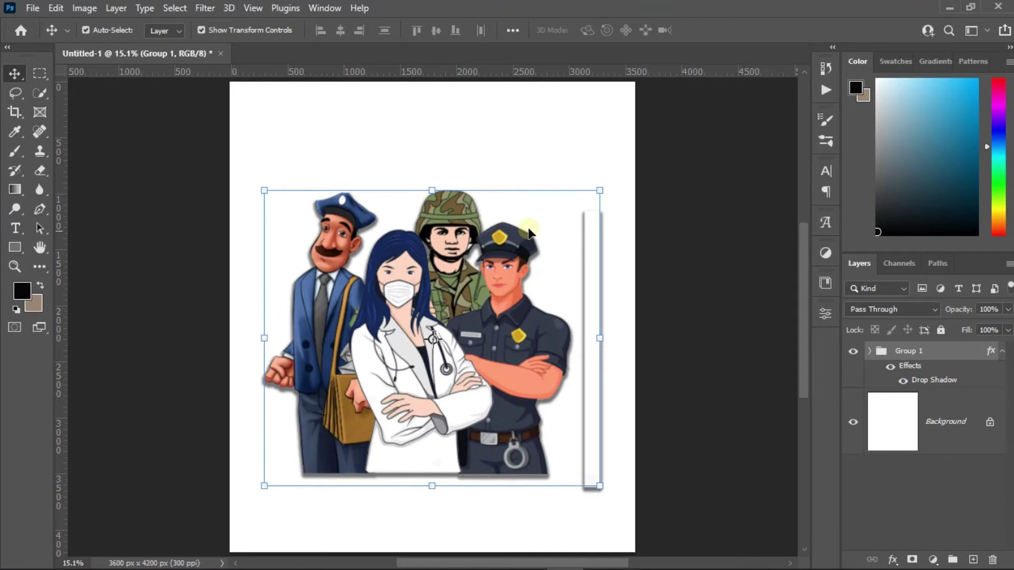
Erase the grey vertical strip beside the policeman on the Screenshot_1 layer
click(594, 259)
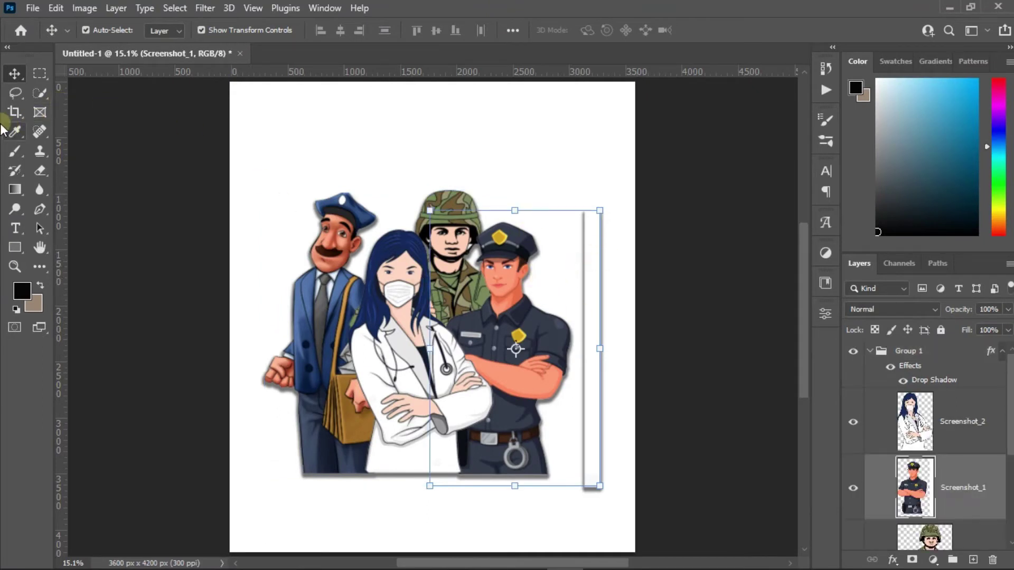
click(47, 149)
click(40, 170)
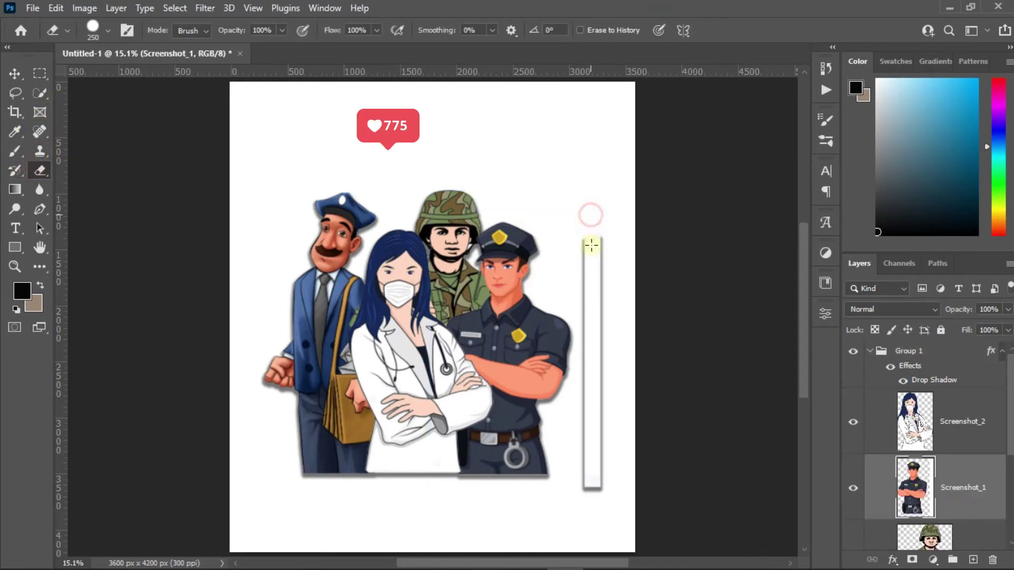
click(15, 74)
click(220, 135)
scroll(471, 497, up, 3)
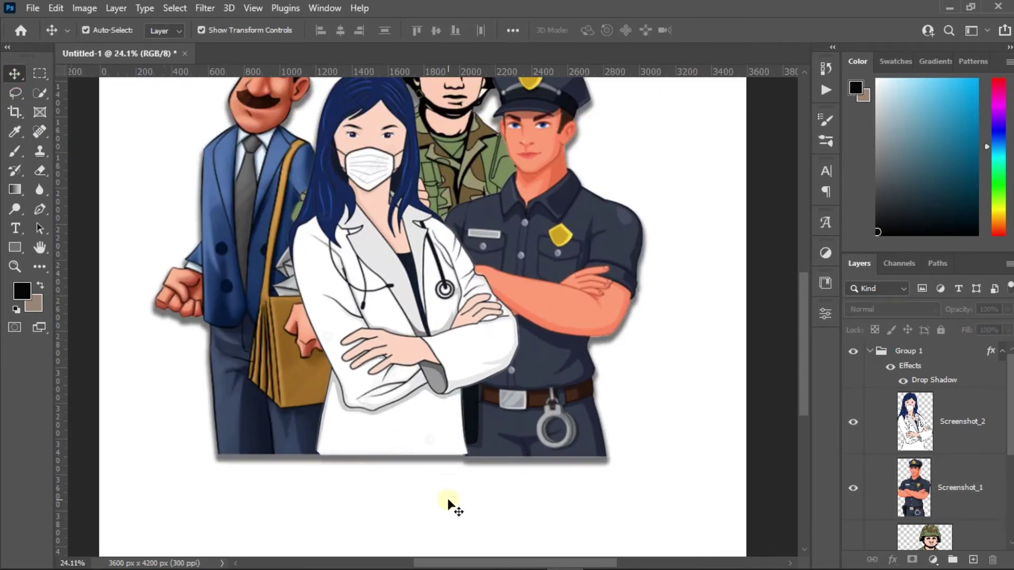
scroll(448, 502, down, 3)
scroll(403, 464, up, 4)
scroll(242, 453, down, 1)
scroll(543, 407, up, 1)
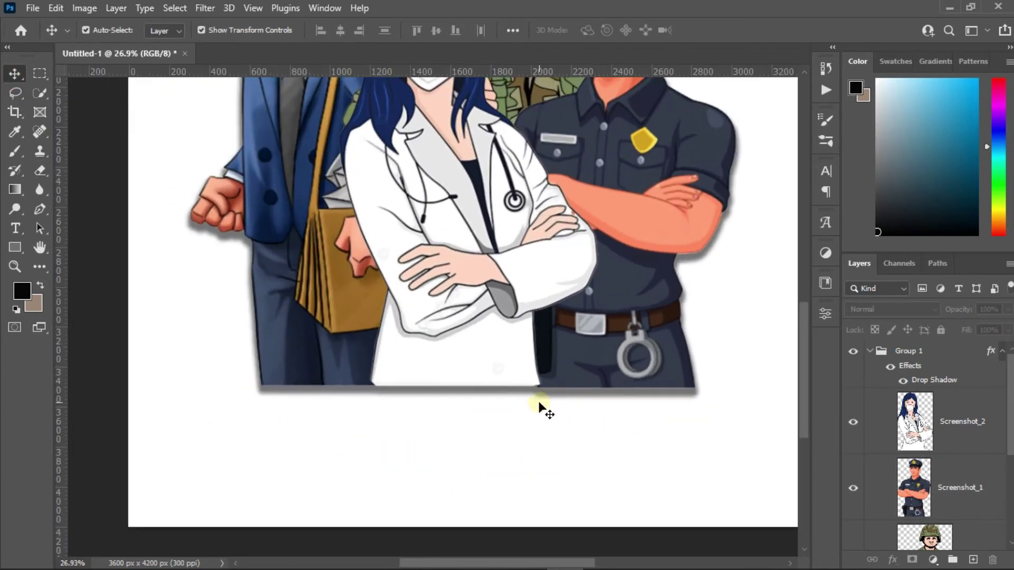
scroll(669, 475, up, 2)
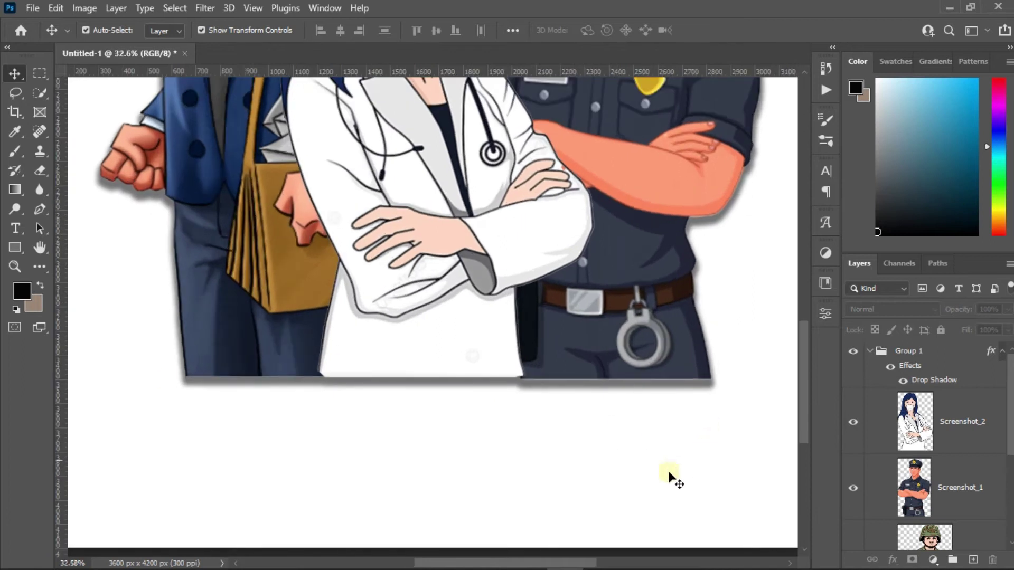
click(15, 247)
Draw a horizontal Line 1 shape, about 3329 px long, beneath the workers' feet
click(83, 315)
scroll(176, 353, down, 2)
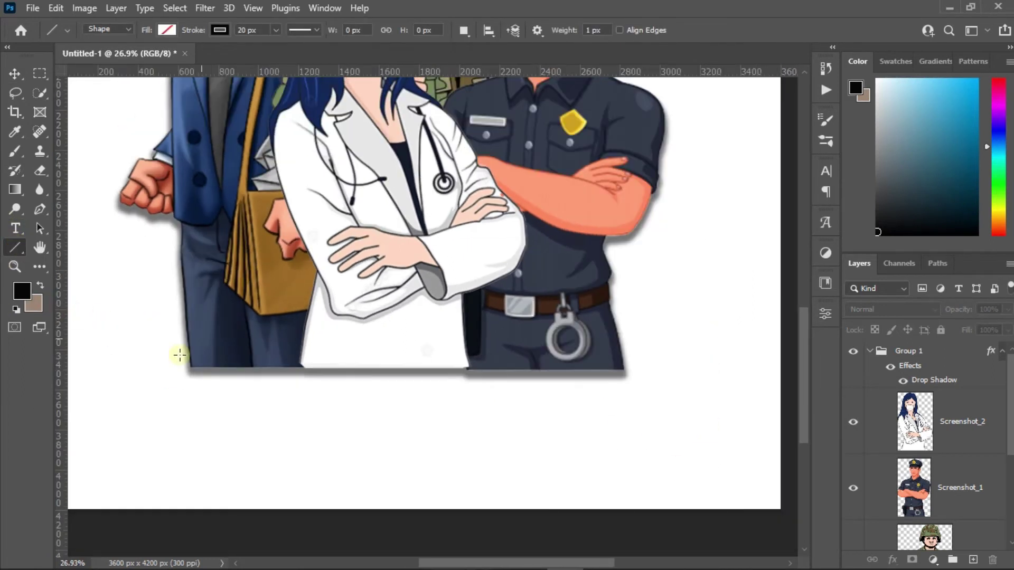
scroll(176, 352, down, 1)
drag(132, 373, 635, 382)
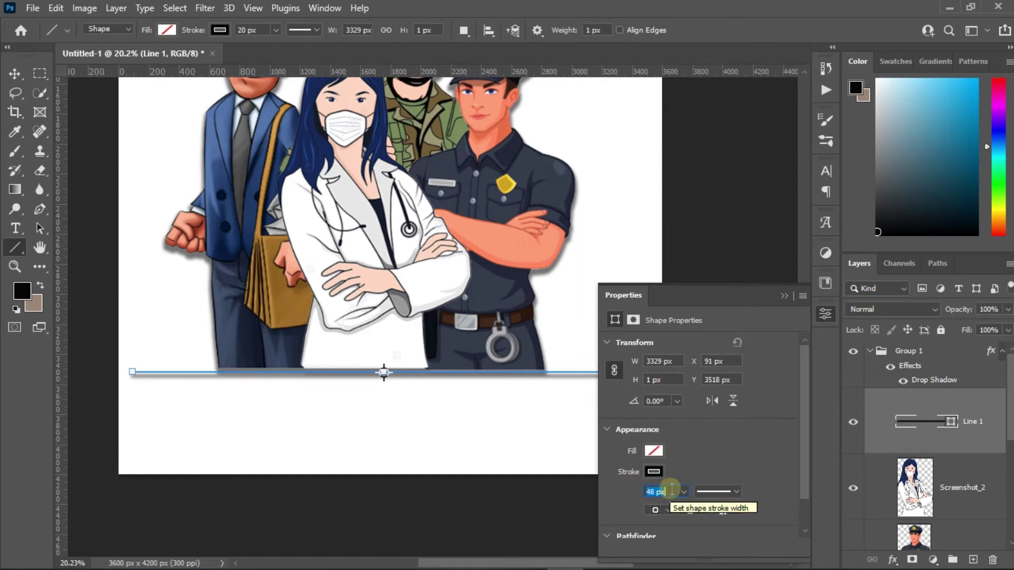
Duplicate the bottom black line, rotate it 90° and move it to the left edge
click(783, 296)
key(ctrl+0)
key(ctrl+j)
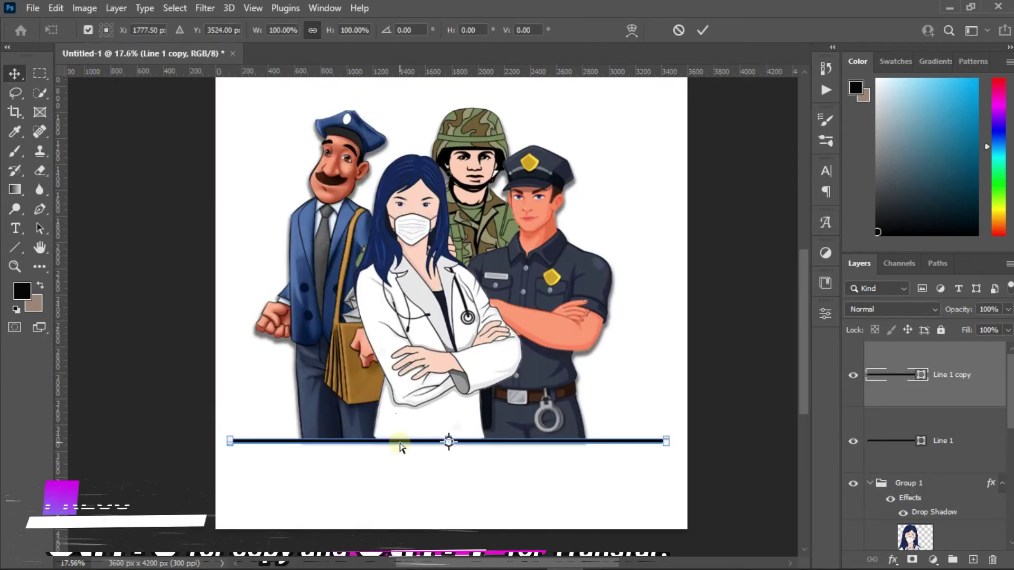
key(ctrl+t)
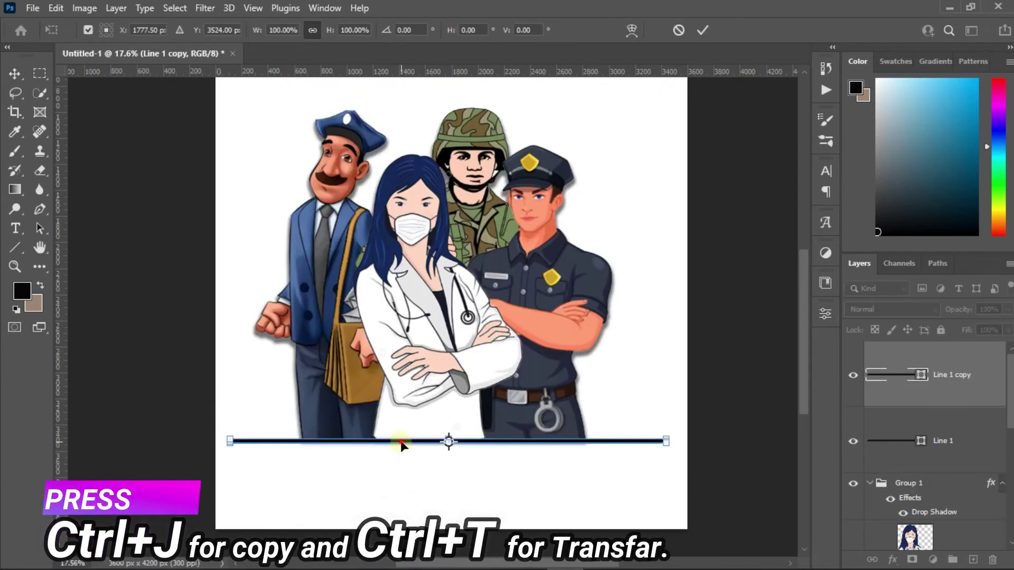
drag(402, 445, 391, 186)
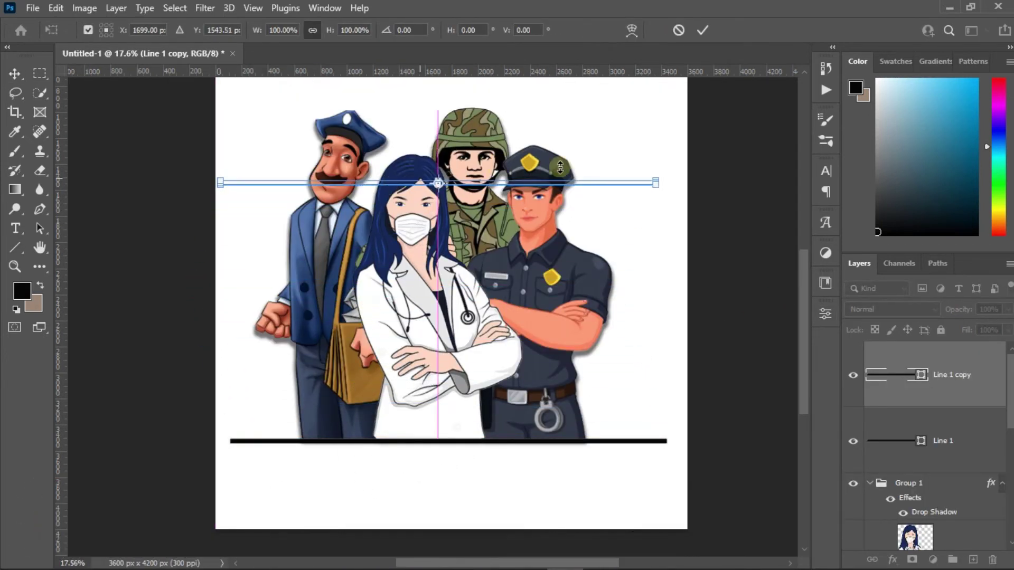
drag(668, 222, 498, 502)
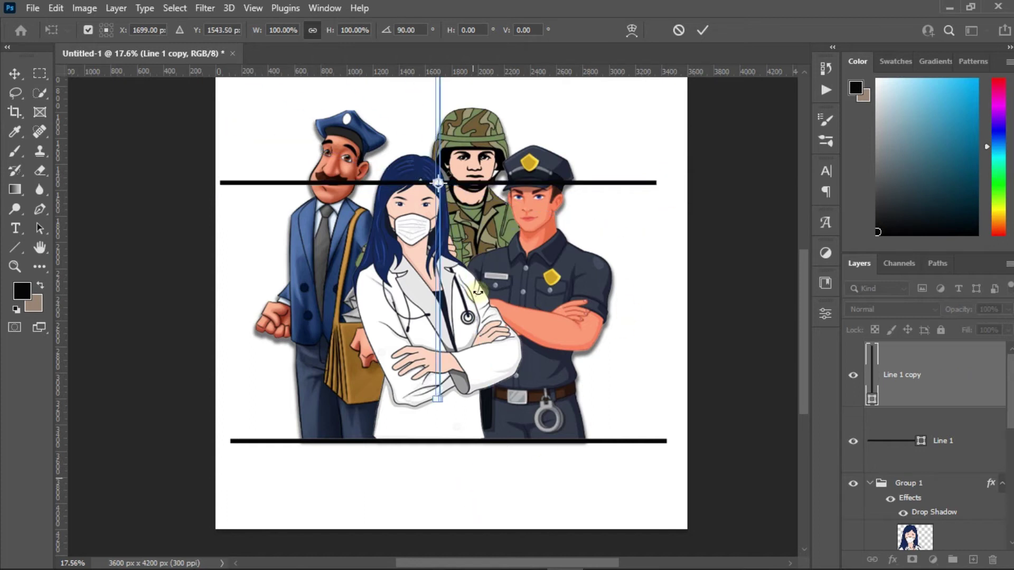
drag(438, 231, 231, 271)
Shorten the left vertical line from its top end and commit the transform
scroll(328, 269, down, 4)
scroll(290, 200, up, 2)
scroll(215, 102, up, 1)
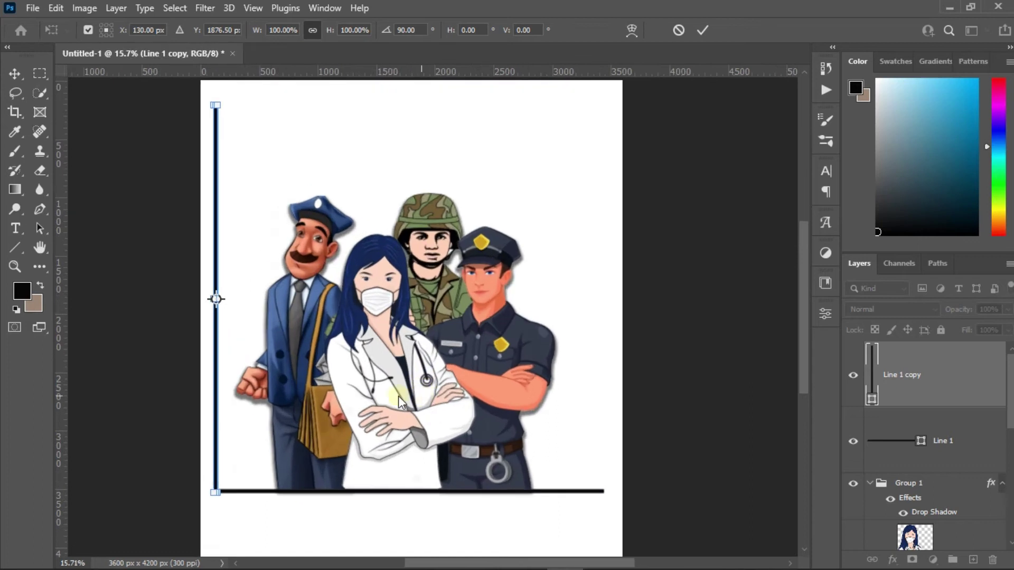
scroll(260, 136, up, 3)
scroll(244, 178, up, 2)
drag(256, 194, 258, 377)
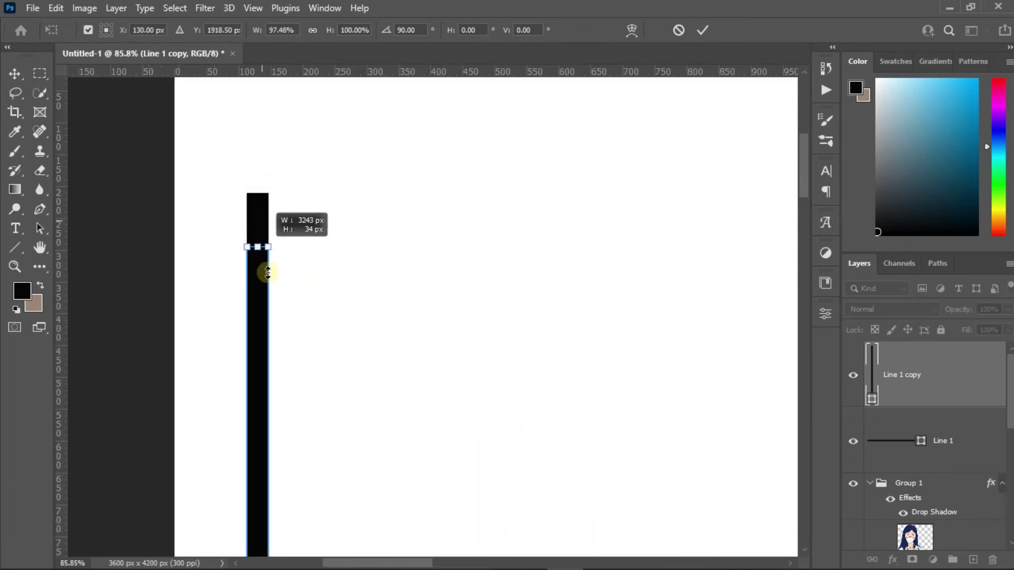
scroll(509, 249, down, 2)
scroll(328, 242, down, 2)
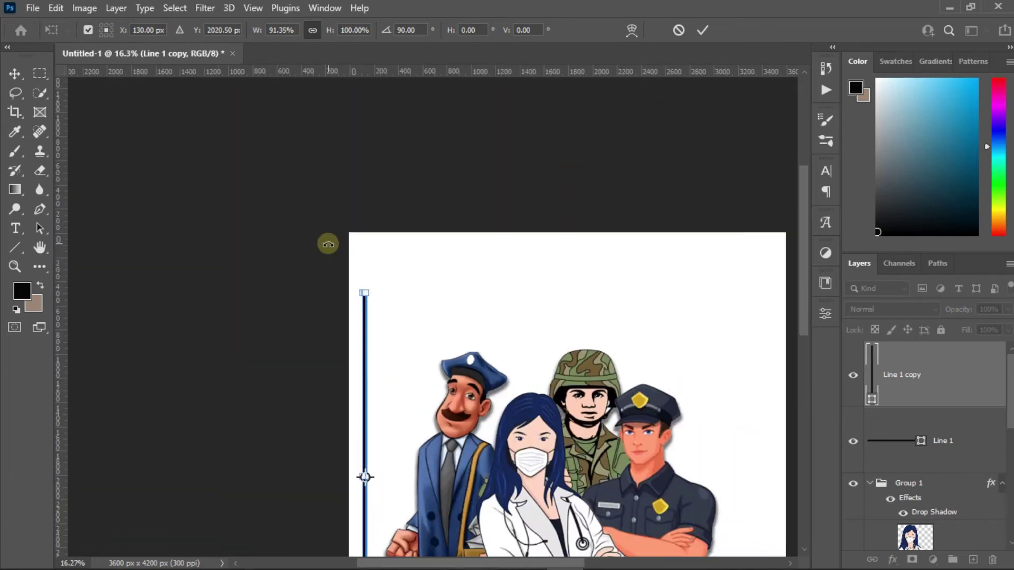
scroll(295, 235, down, 2)
scroll(266, 229, down, 1)
scroll(266, 230, down, 1)
scroll(211, 264, up, 3)
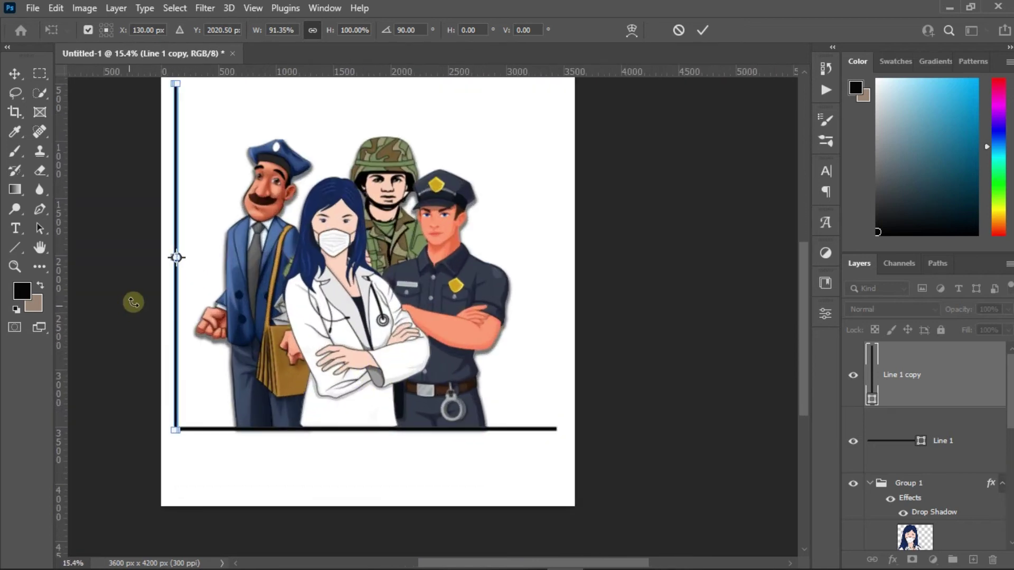
click(712, 33)
Alt-drag a copy of the vertical line to the right side to complete the frame
scroll(187, 425, up, 3)
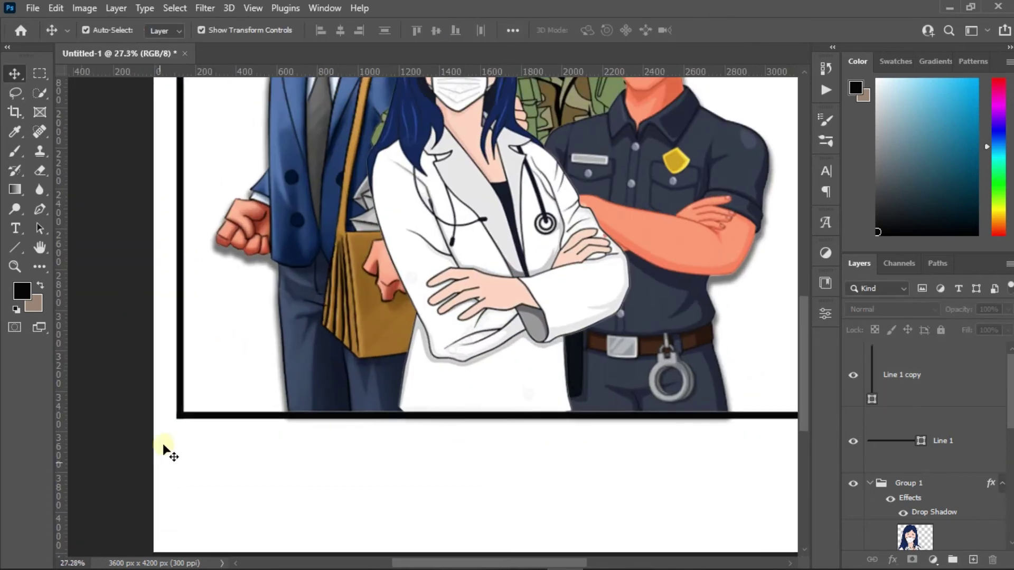
scroll(163, 443, up, 2)
scroll(193, 429, down, 2)
scroll(224, 461, down, 2)
click(226, 333)
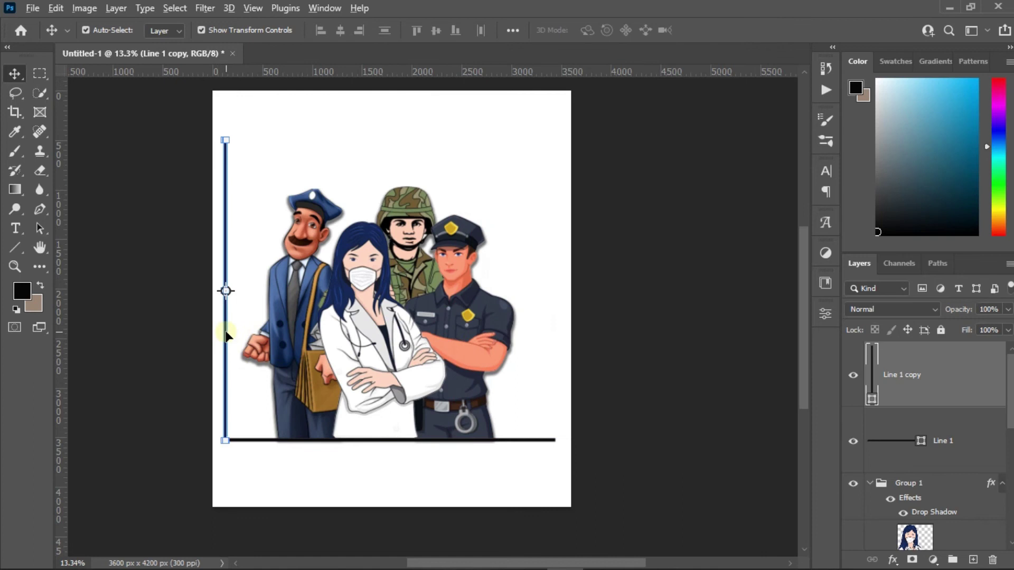
drag(227, 334, 553, 337)
click(529, 278)
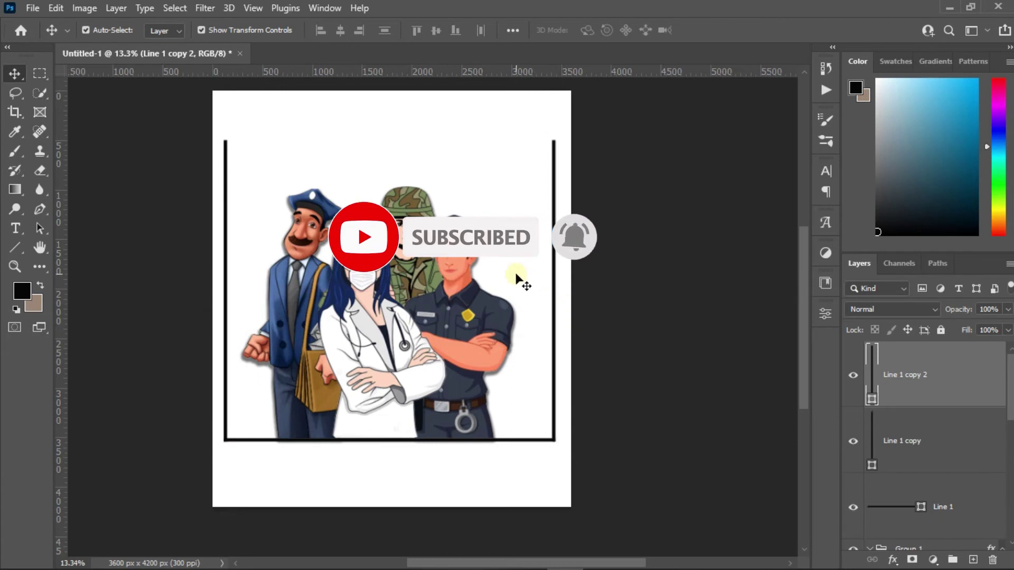
Place the heartbeat clip art, shrink it, and fit it to the frame's top-left corner
drag(505, 233, 385, 109)
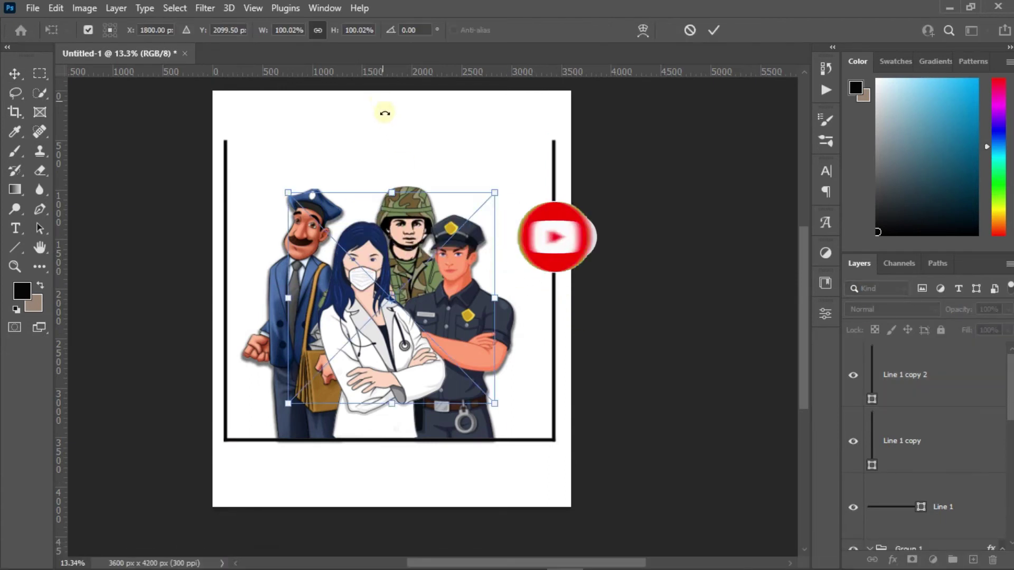
drag(495, 409, 373, 276)
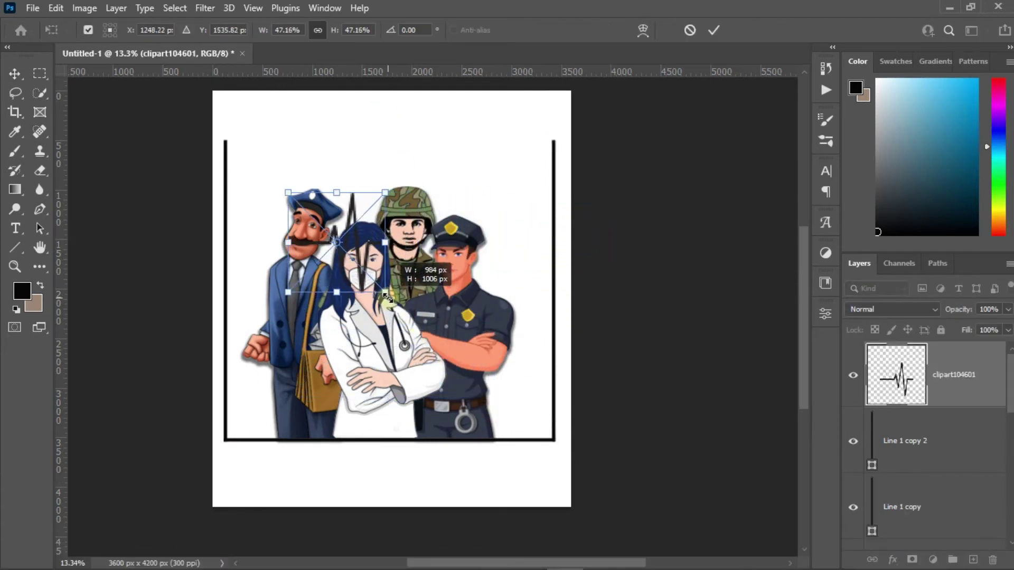
mouse_move(339, 222)
mouse_down()
mouse_move(279, 126)
mouse_move(304, 141)
mouse_up()
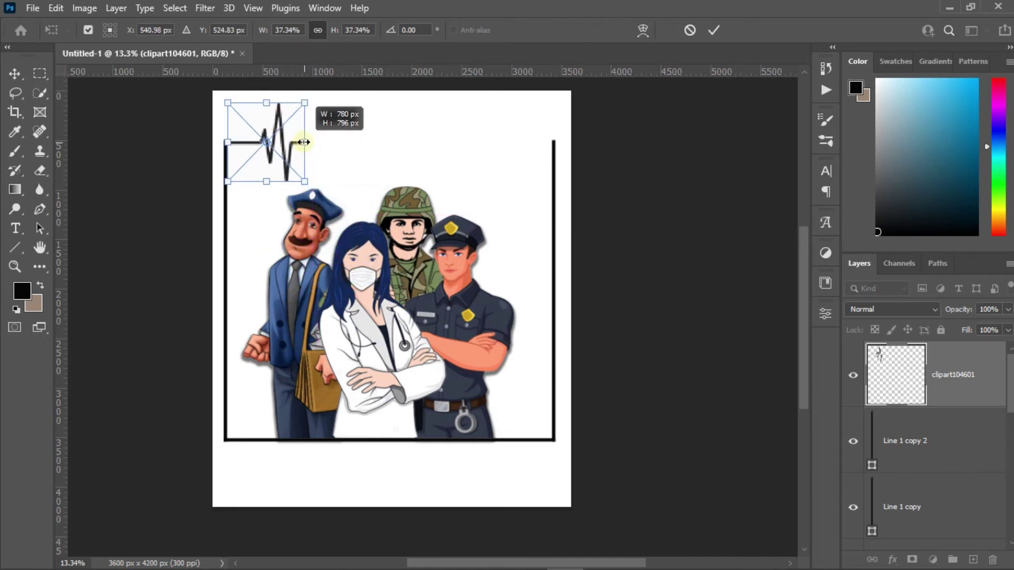
click(727, 31)
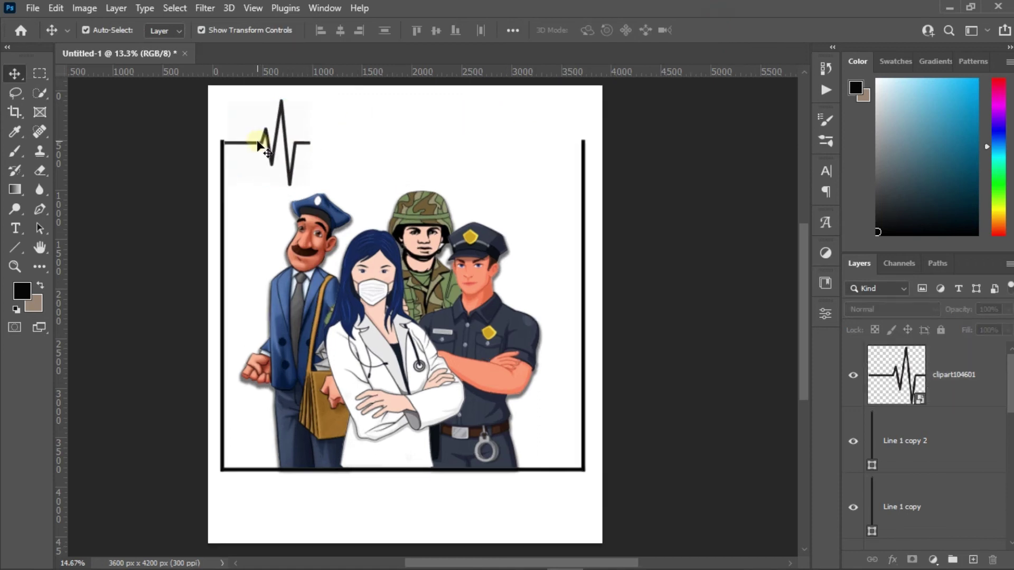
scroll(228, 135, up, 5)
drag(244, 168, 230, 157)
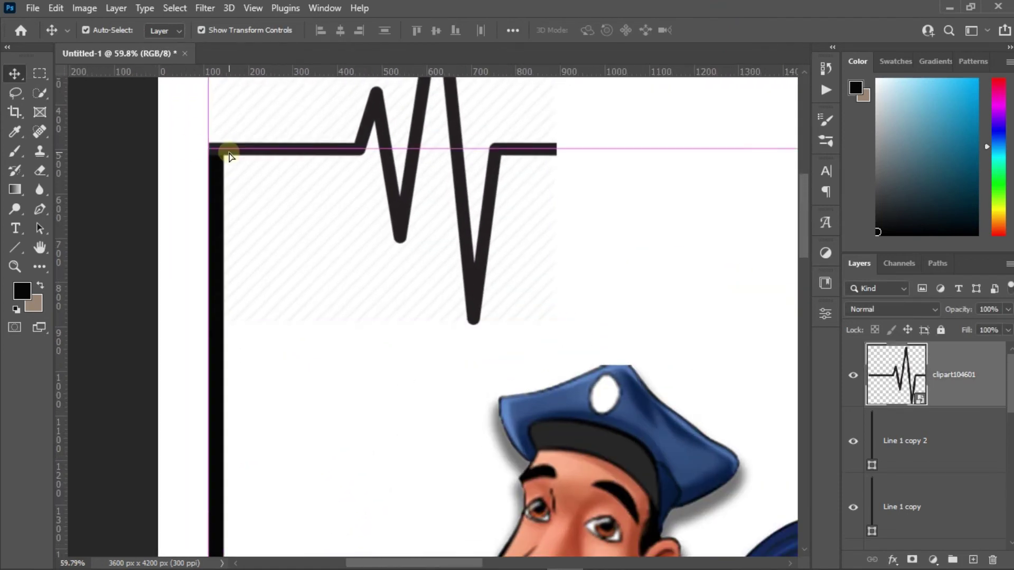
Rasterize the heartbeat clip art layer
drag(229, 156, 229, 156)
alt+scroll(408, 361, down, 2)
right_click(938, 385)
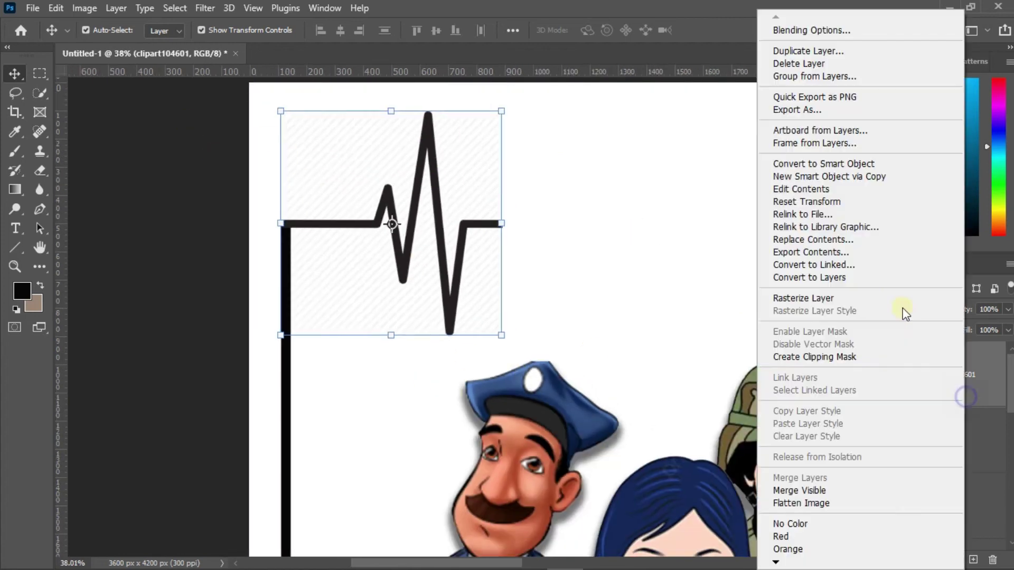
click(801, 296)
alt+scroll(263, 147, down, 3)
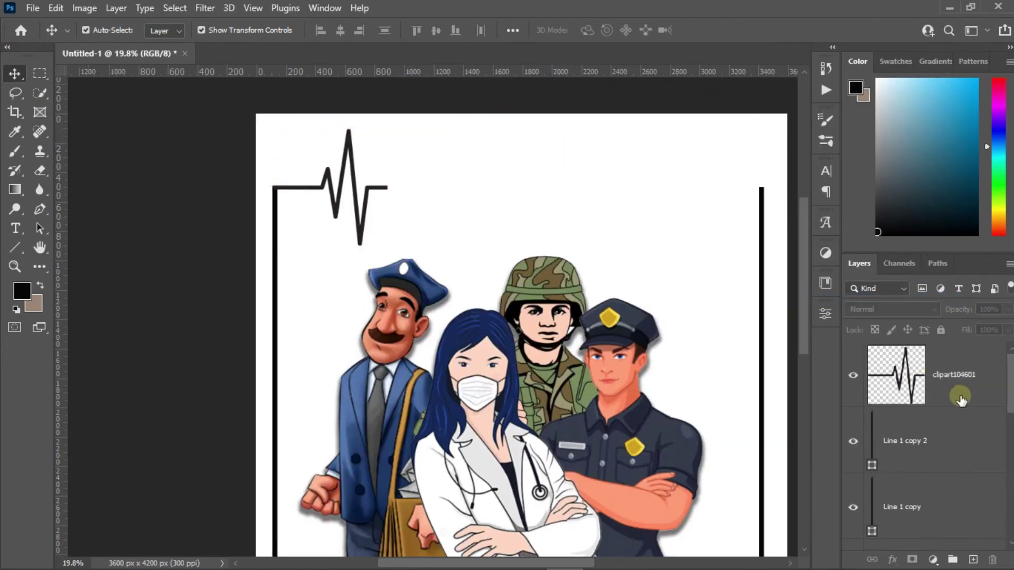
Add a Color Overlay to the heartbeat using black sampled from the frame line
right_click(960, 394)
click(808, 21)
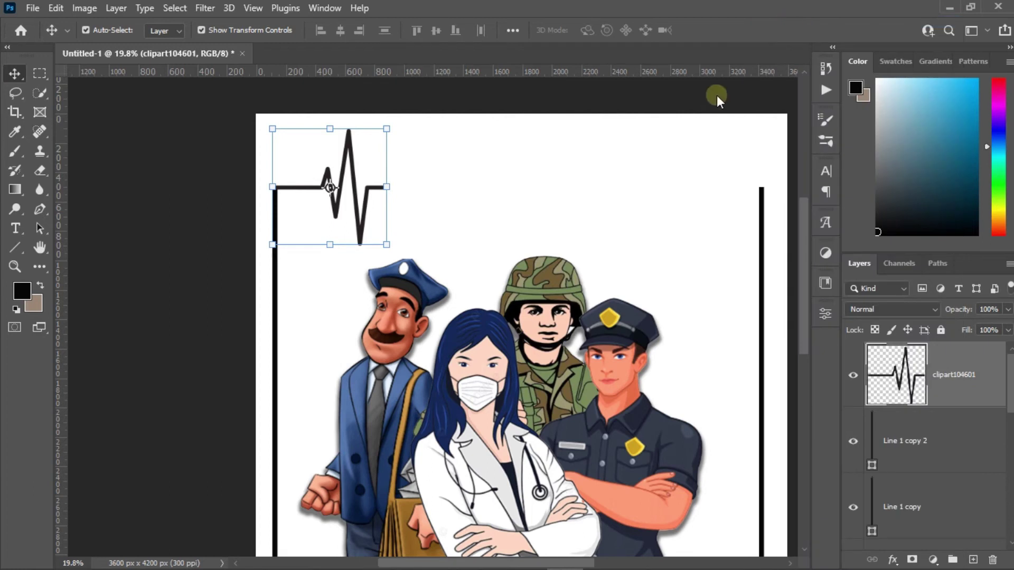
click(467, 267)
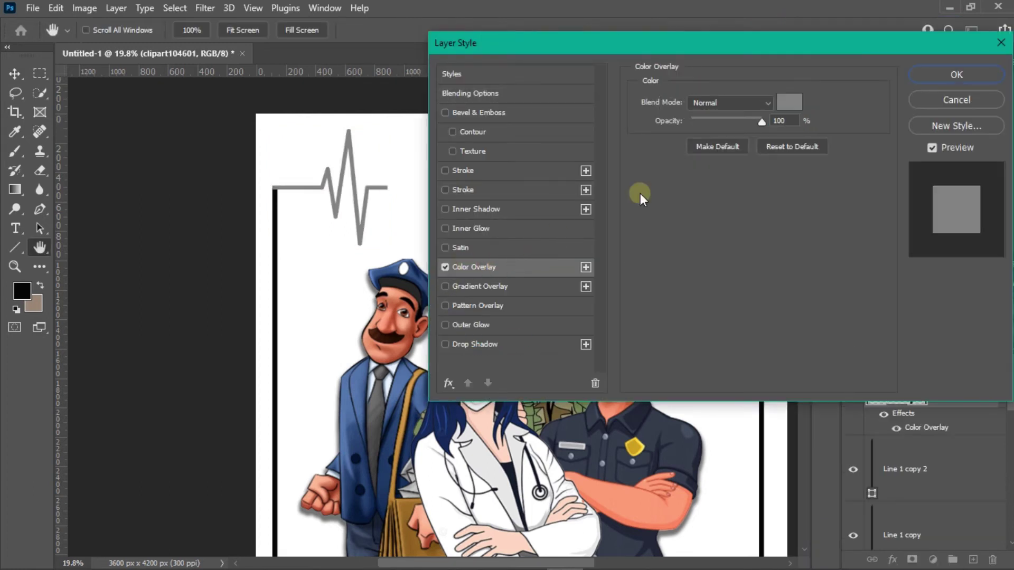
click(787, 103)
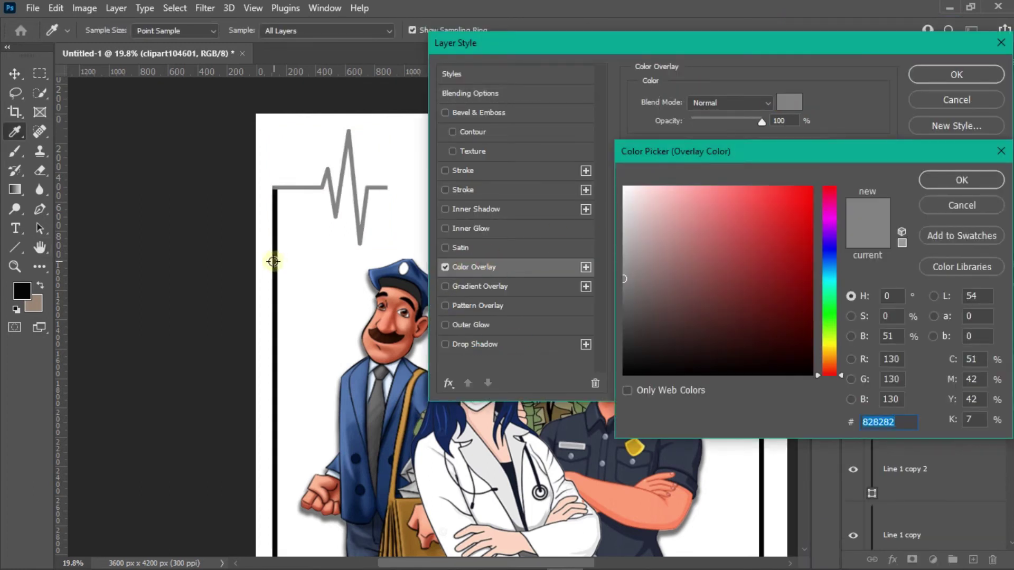
click(273, 261)
click(930, 179)
click(956, 74)
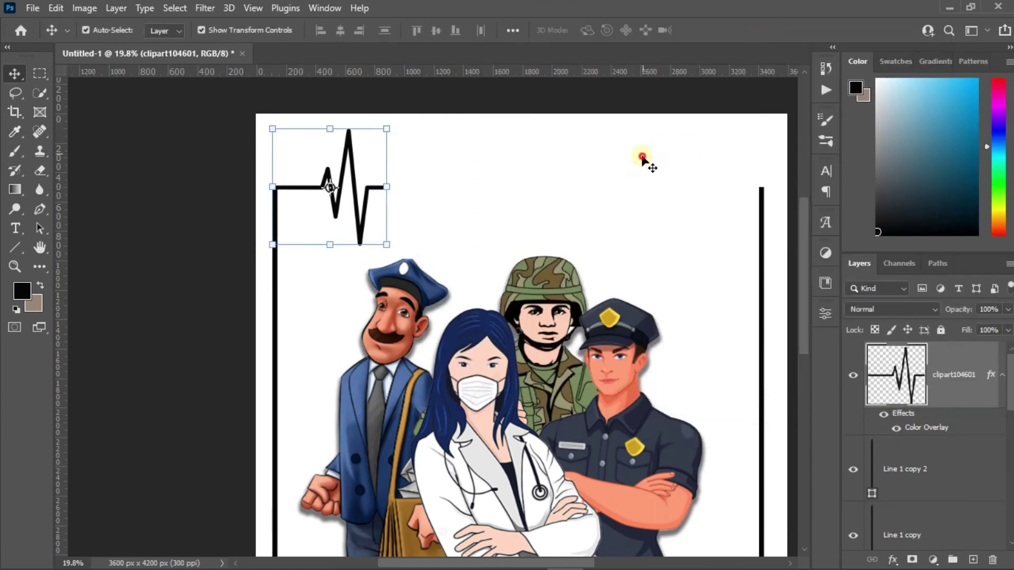
Alt-drag a copy of the heartbeat to the top right and flip it horizontally
drag(357, 213, 729, 212)
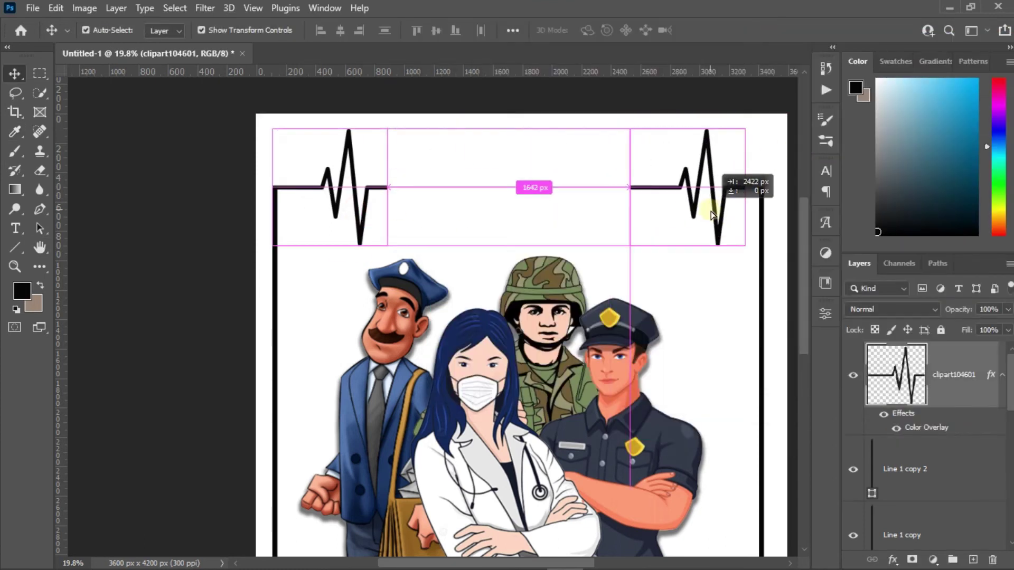
right_click(729, 211)
key(Escape)
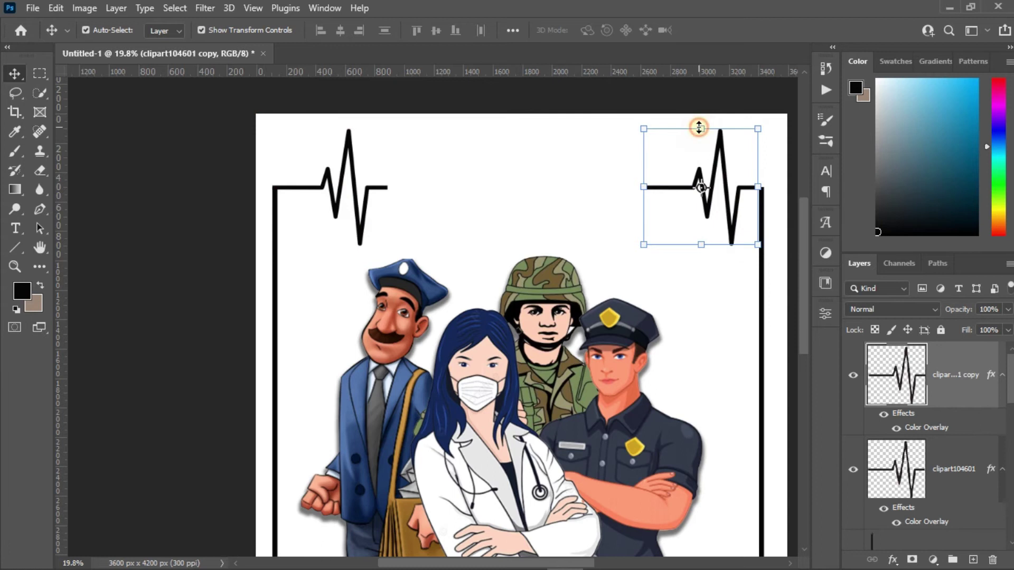
key(ctrl+t)
right_click(706, 196)
click(766, 447)
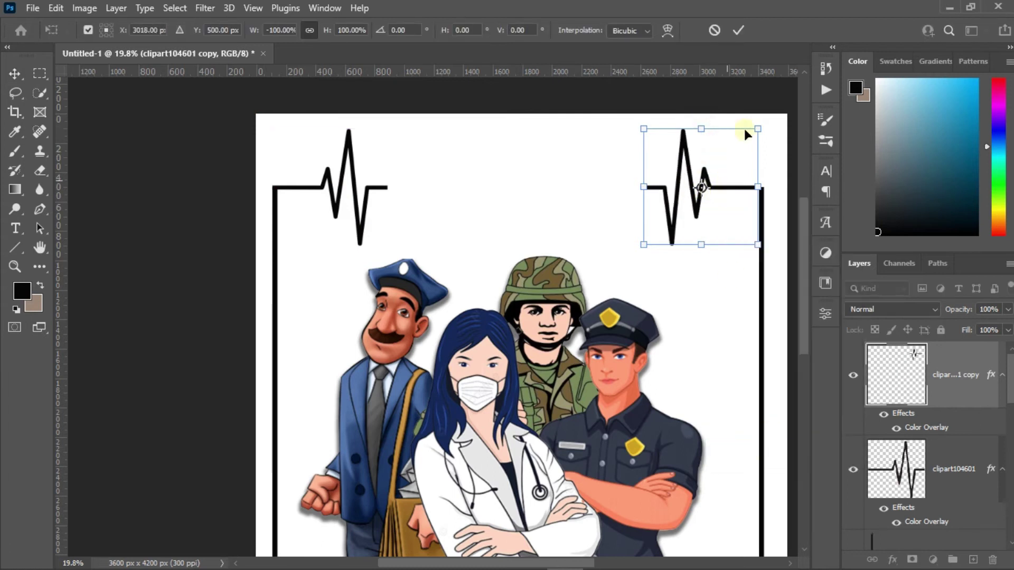
click(736, 32)
click(607, 129)
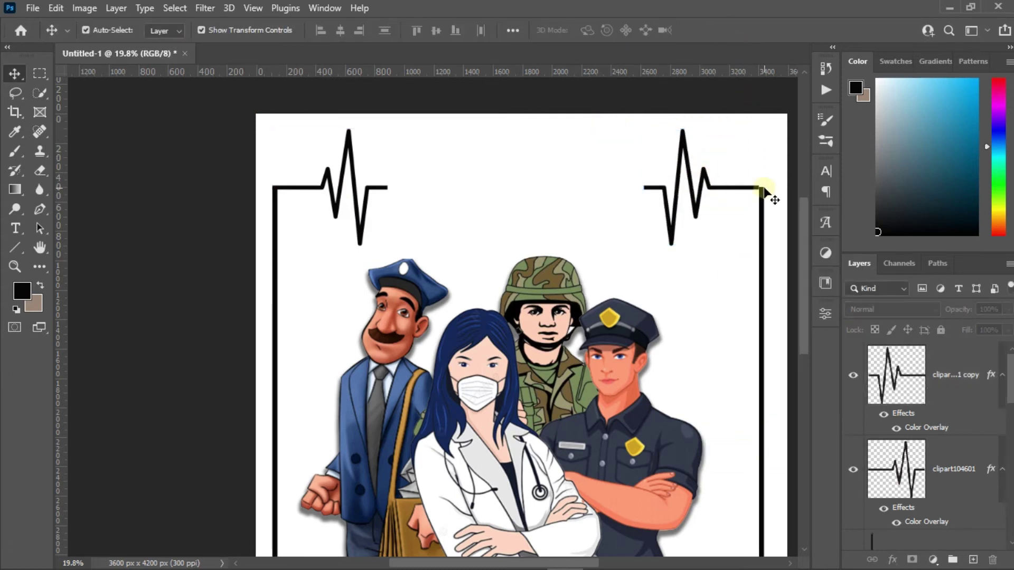
Nudge the right and left heartbeats so they join their frame lines
scroll(755, 179, up, 3)
scroll(550, 260, up, 3)
drag(551, 260, 571, 254)
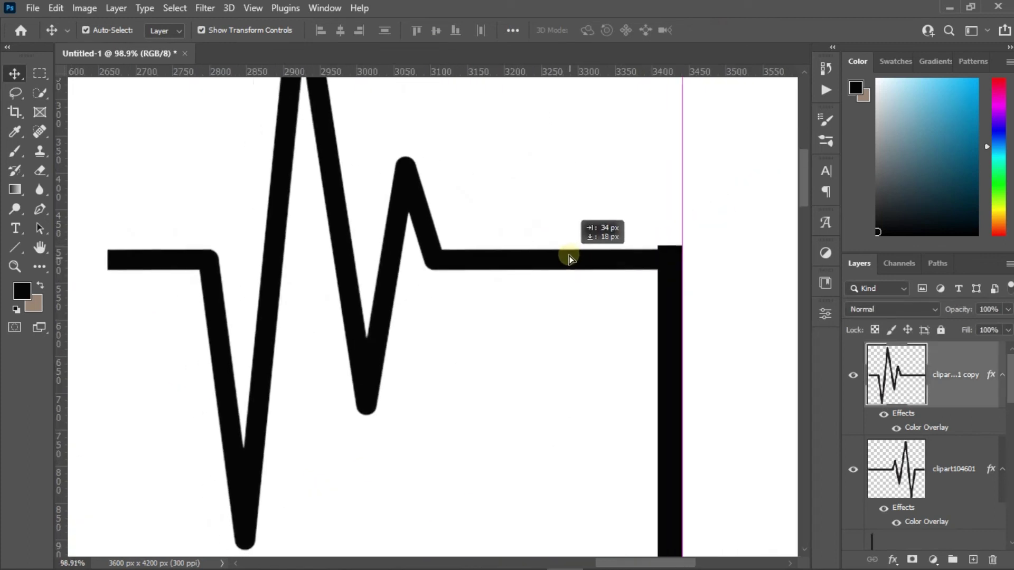
scroll(756, 218, down, 2)
scroll(301, 245, down, 3)
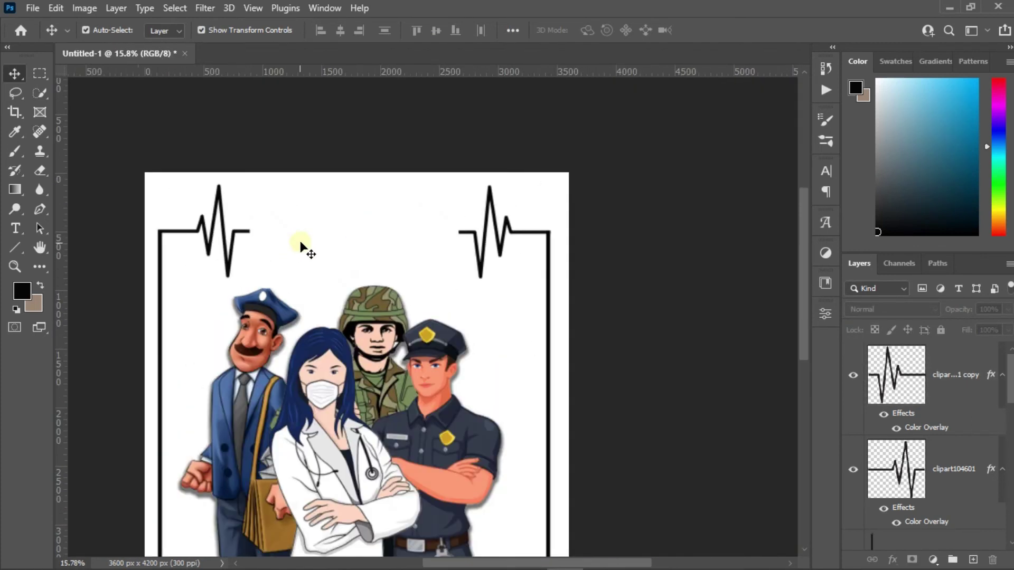
scroll(188, 217, up, 3)
scroll(283, 255, up, 3)
drag(283, 255, 316, 280)
scroll(258, 214, down, 2)
scroll(226, 222, down, 2)
scroll(283, 241, down, 3)
scroll(516, 256, down, 1)
scroll(512, 280, up, 3)
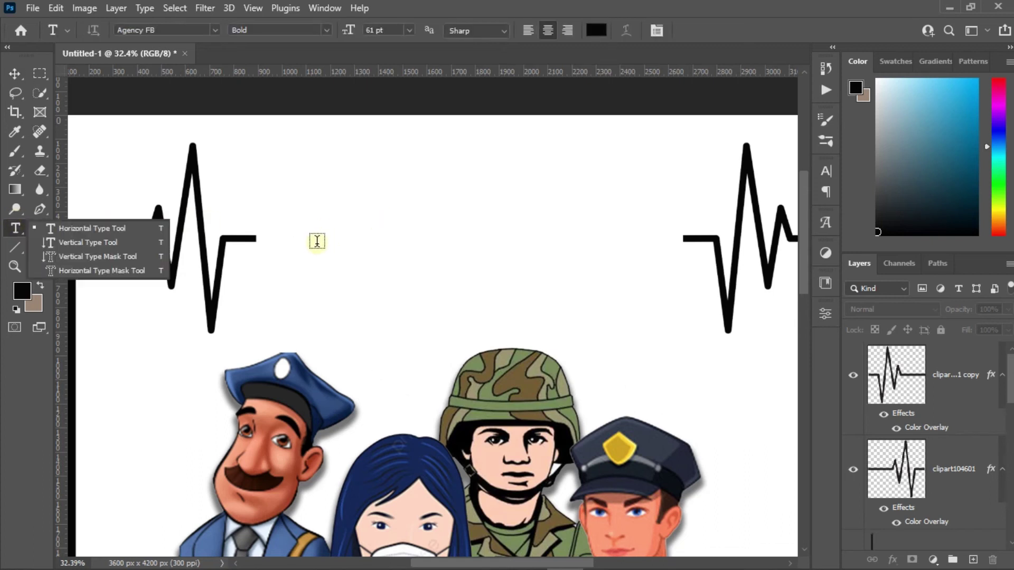
Type 'OUR TRUE' in Agency FB Regular near the top of the canvas
click(214, 31)
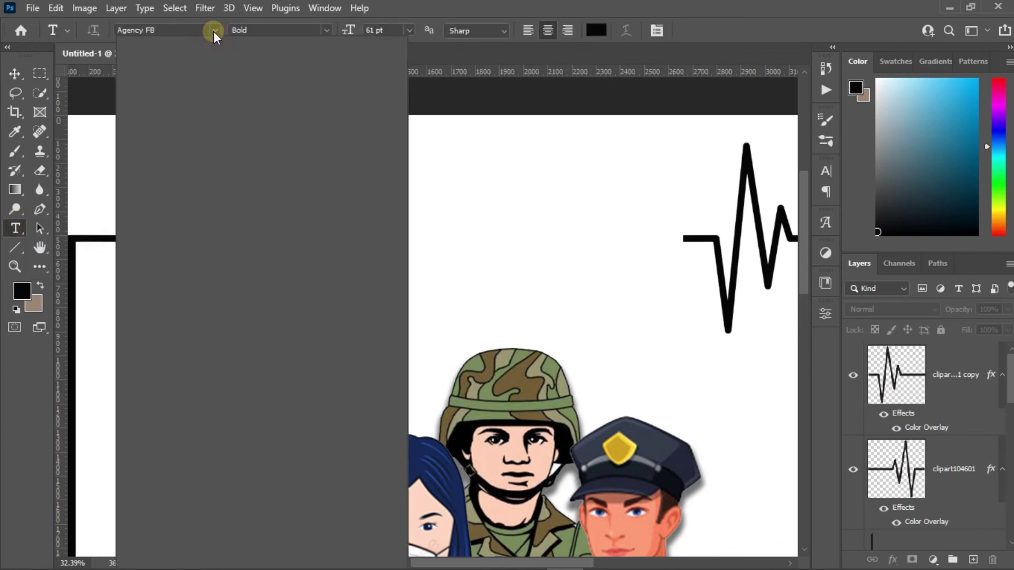
click(212, 30)
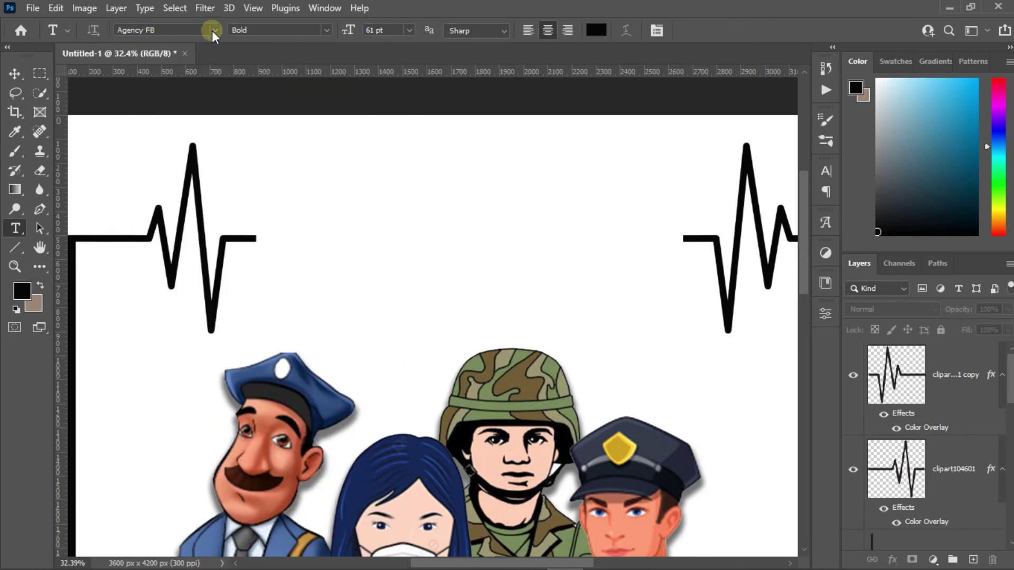
click(310, 226)
key(BackSpace)
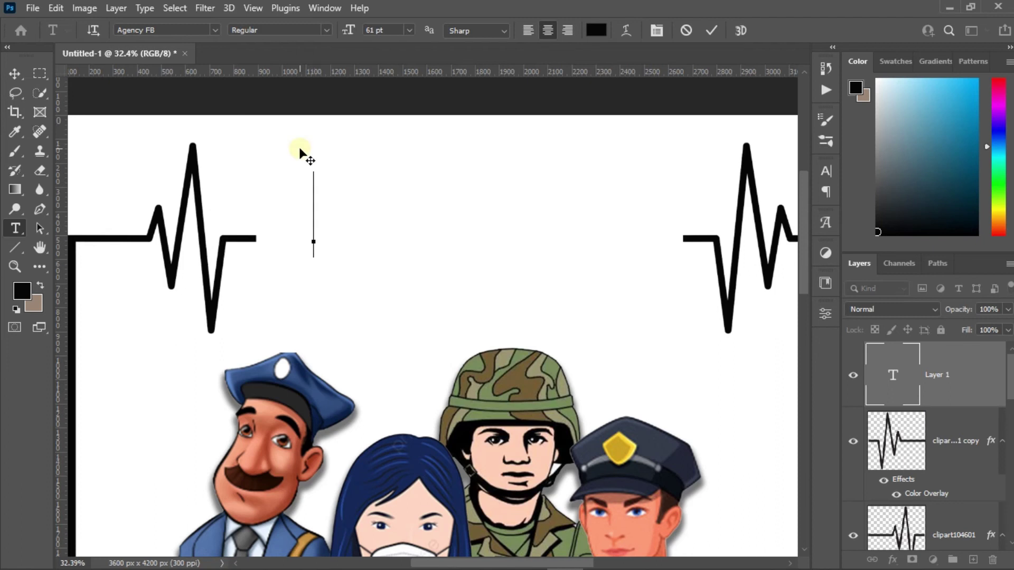
text(OUR)
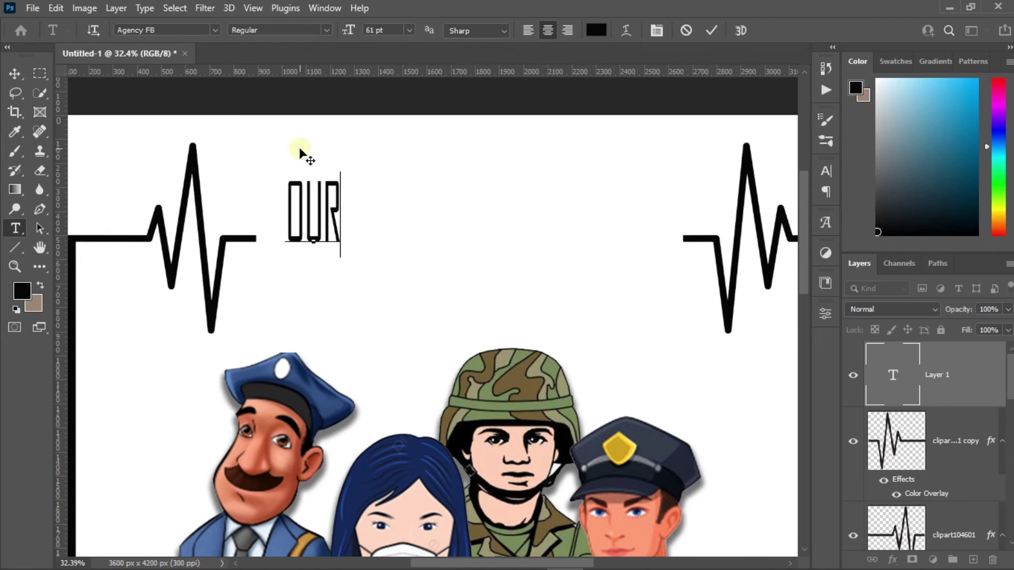
text( TR)
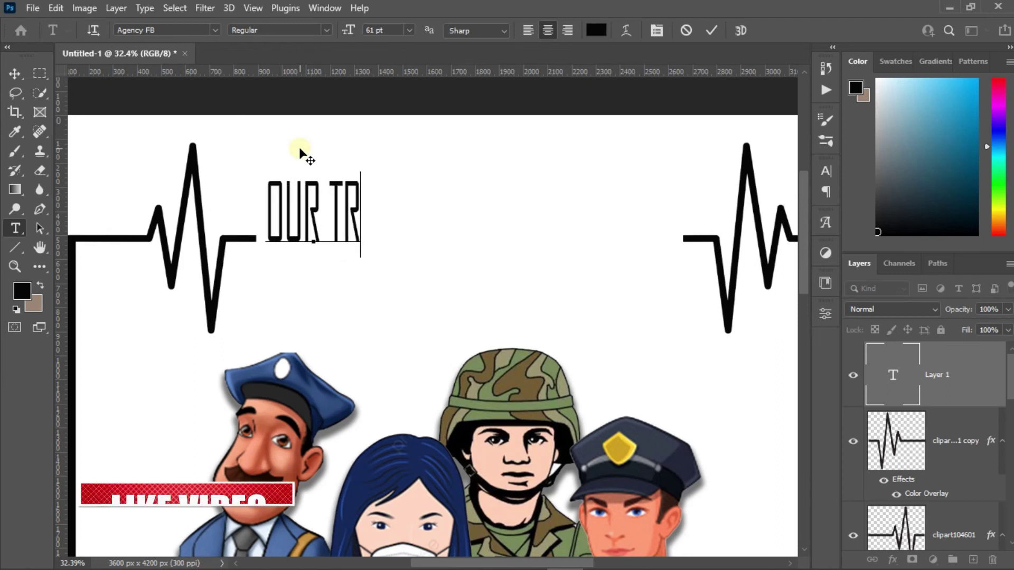
text(UE)
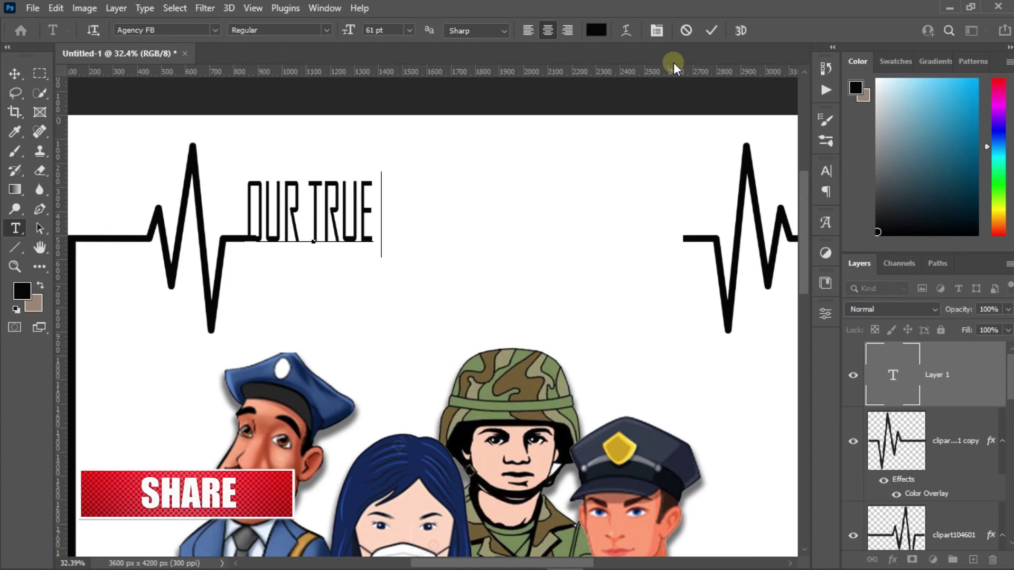
Switch the font style to Bold and type 'PEACKEEPER'
click(326, 30)
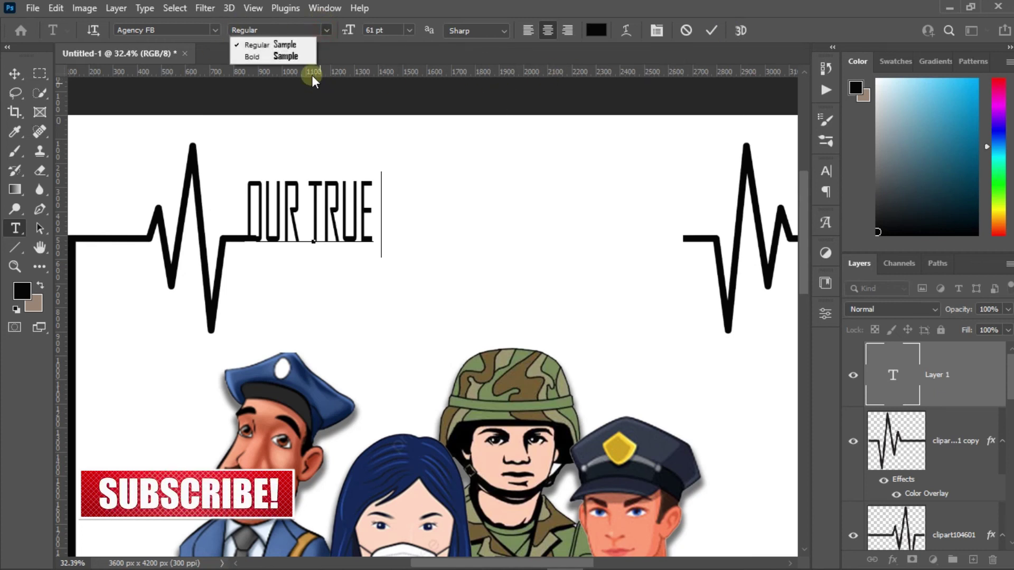
click(287, 53)
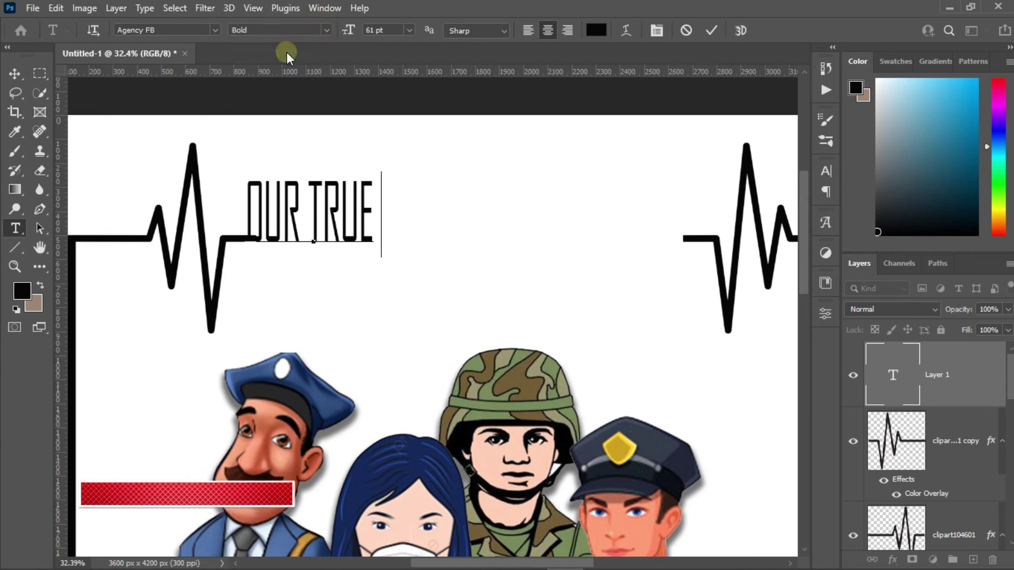
text(PEA)
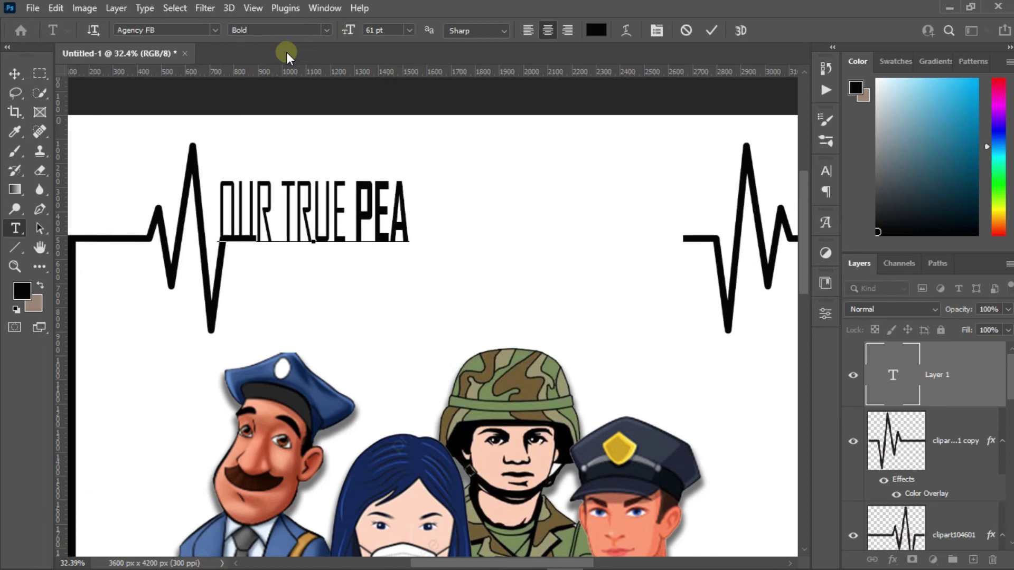
text(C)
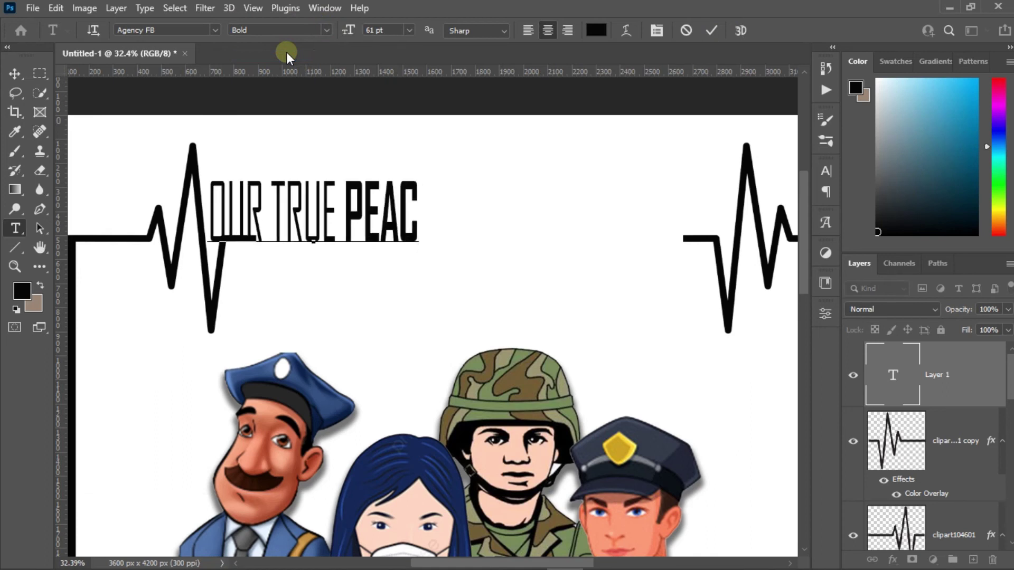
text(K)
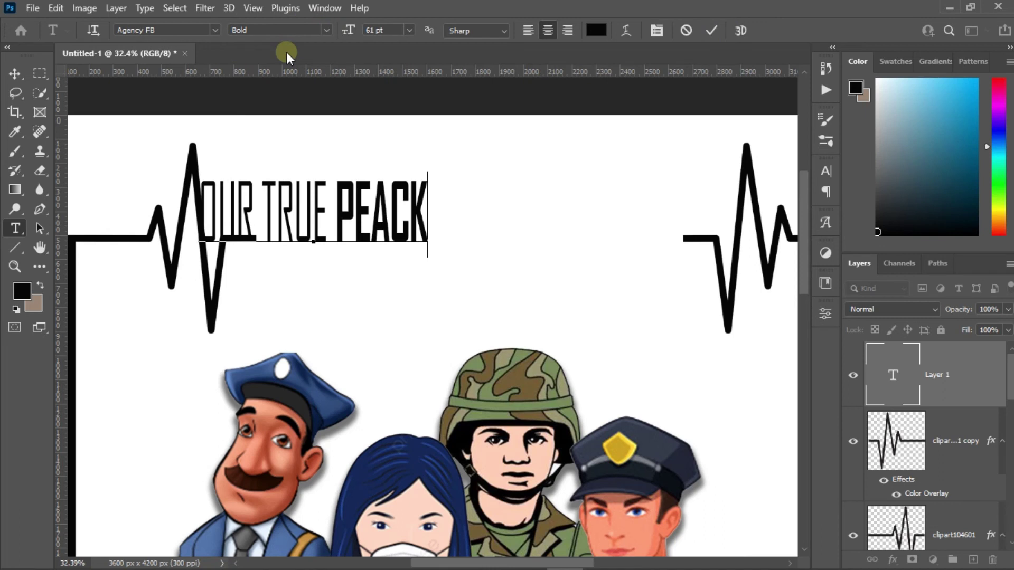
text(EEPER)
Move the headline between the heartbeats, scaling it to 134.8% wide and about 224% tall
click(14, 74)
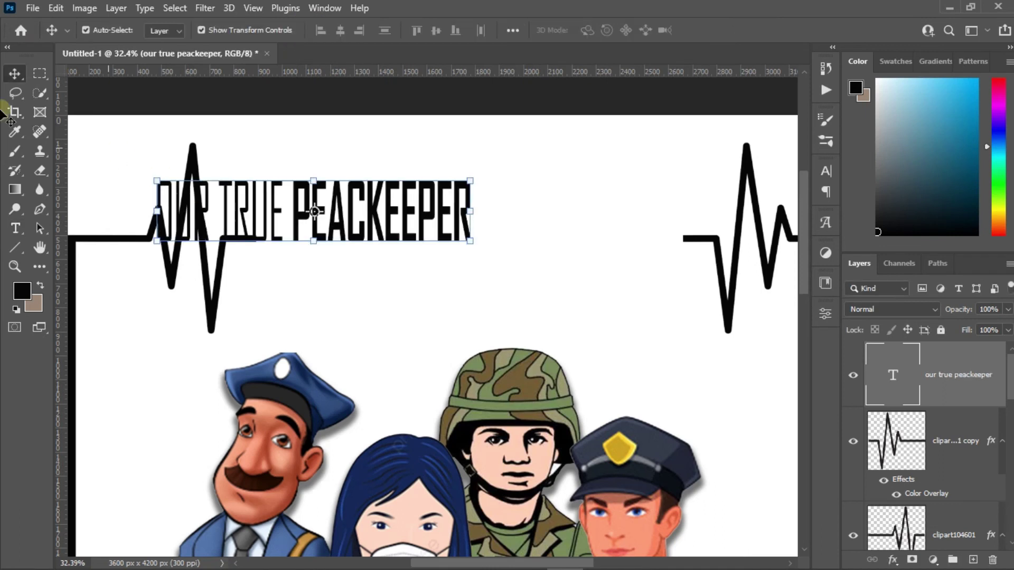
drag(332, 224, 440, 239)
drag(578, 226, 678, 234)
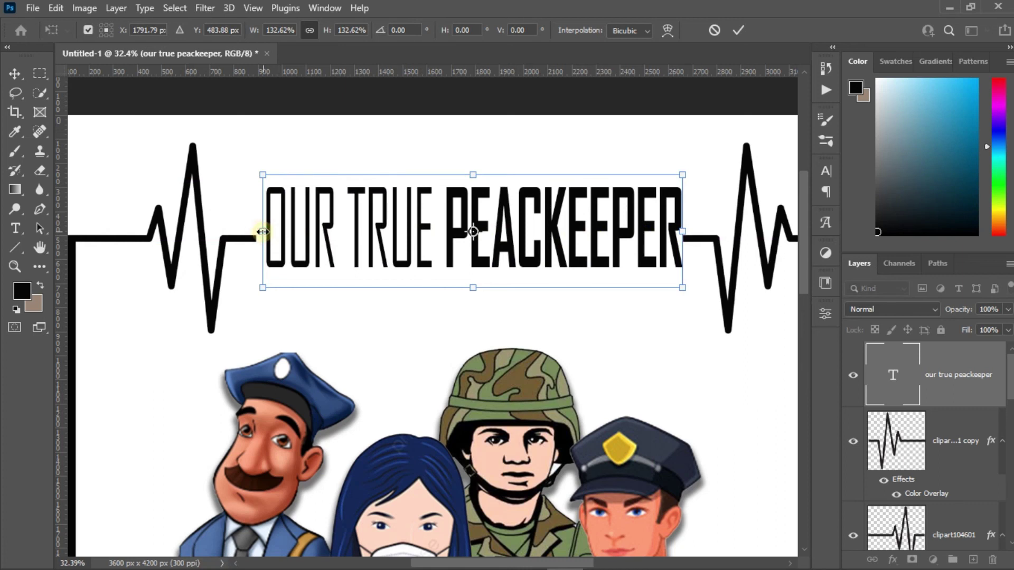
drag(257, 232, 257, 232)
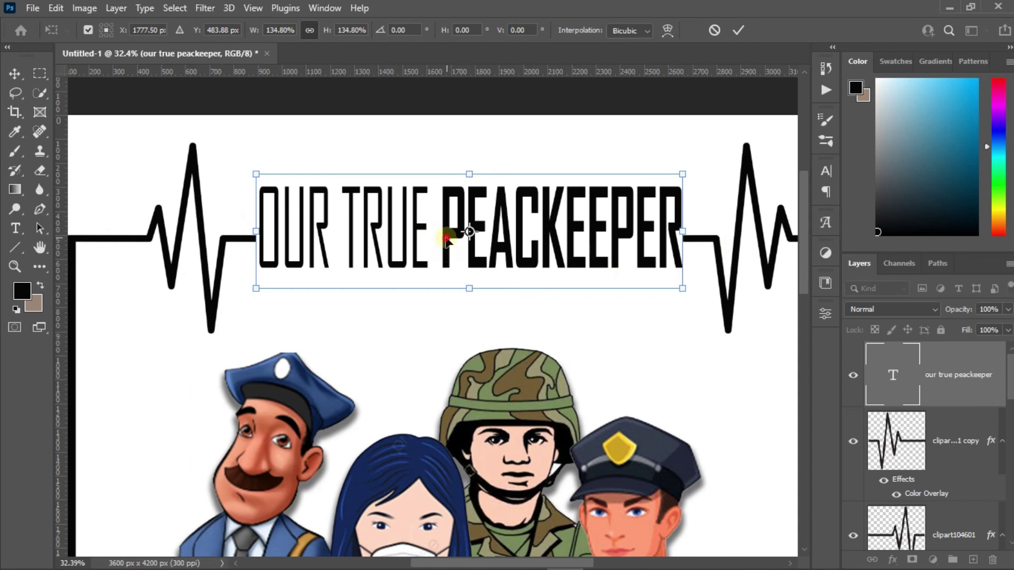
mouse_move(445, 240)
mouse_down()
mouse_move(446, 259)
mouse_move(445, 249)
mouse_up()
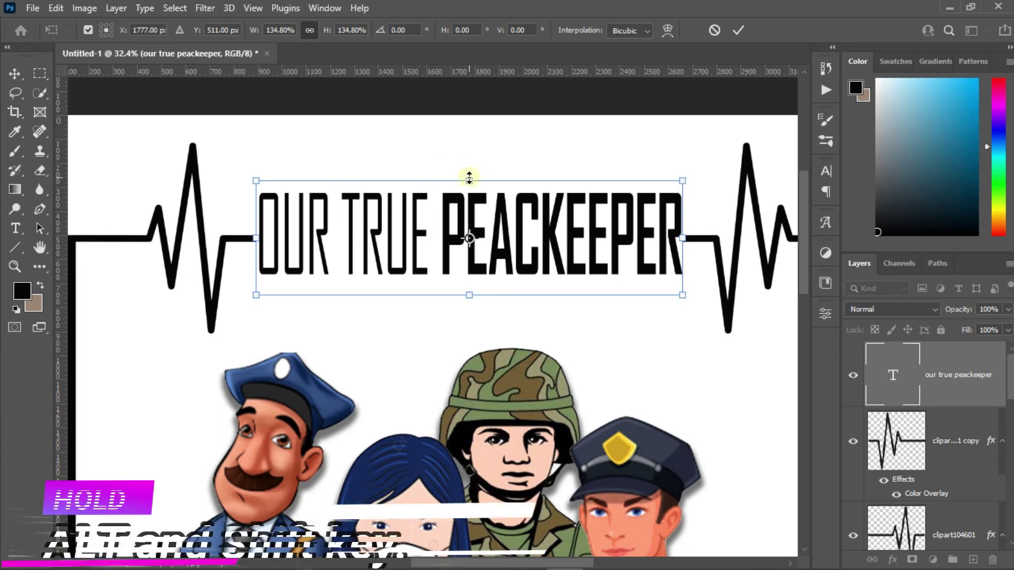
drag(469, 178, 476, 137)
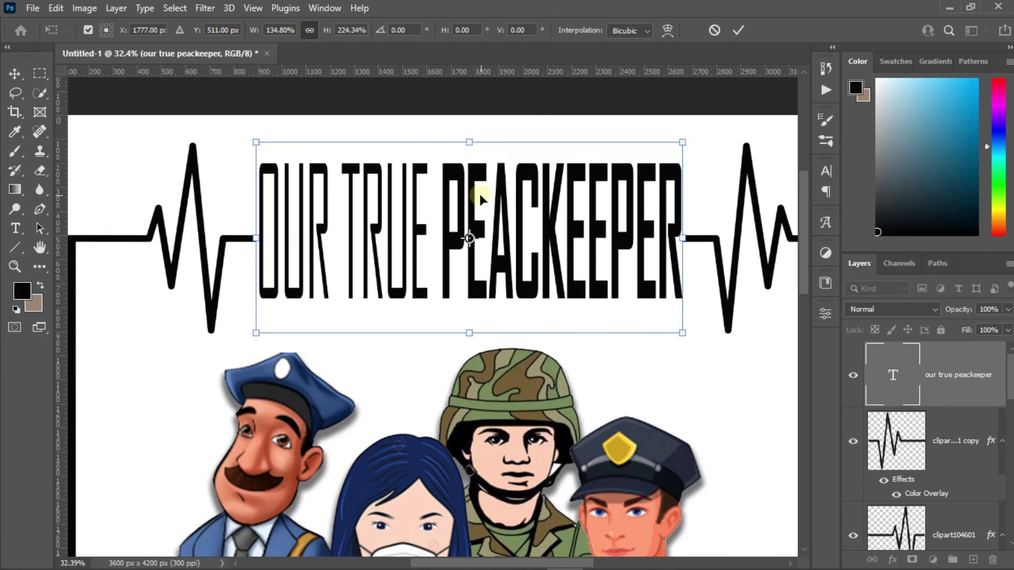
drag(479, 198, 470, 202)
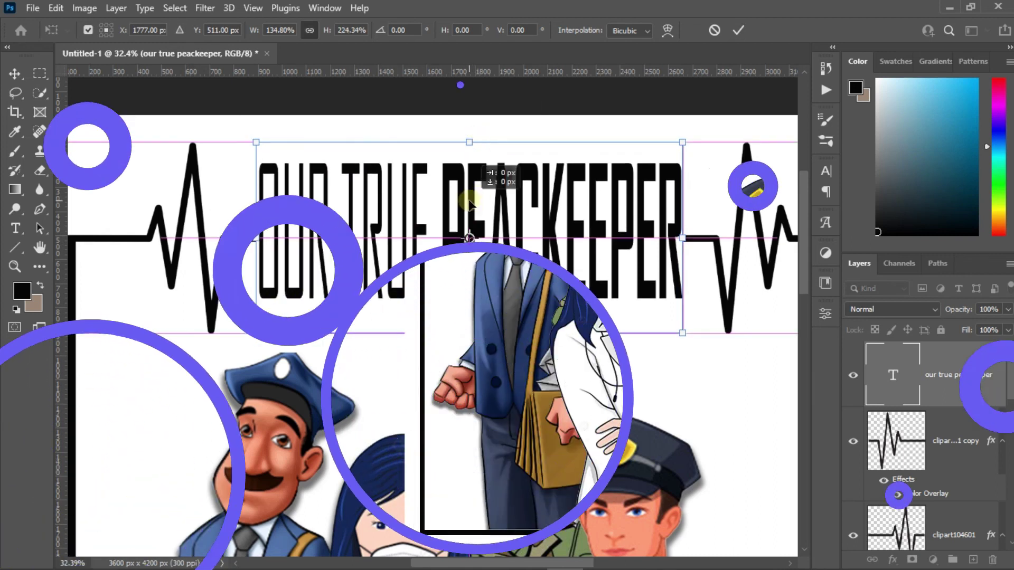